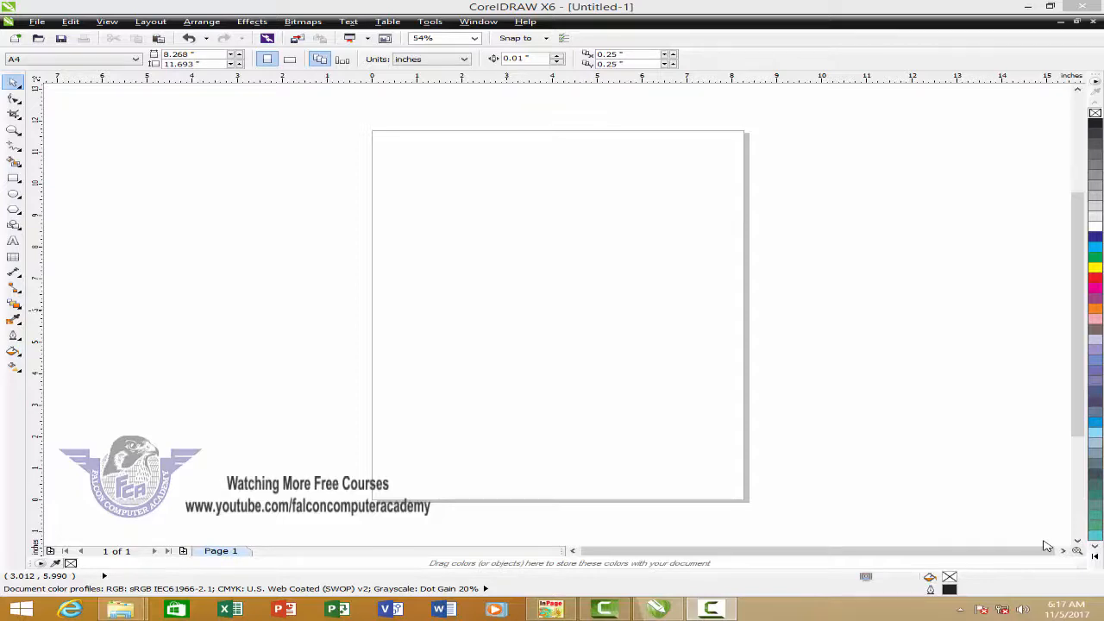
Draw a rectangle about 6.75 by 3.68 inches in the upper middle of the page and shift it slightly down and left
click(13, 179)
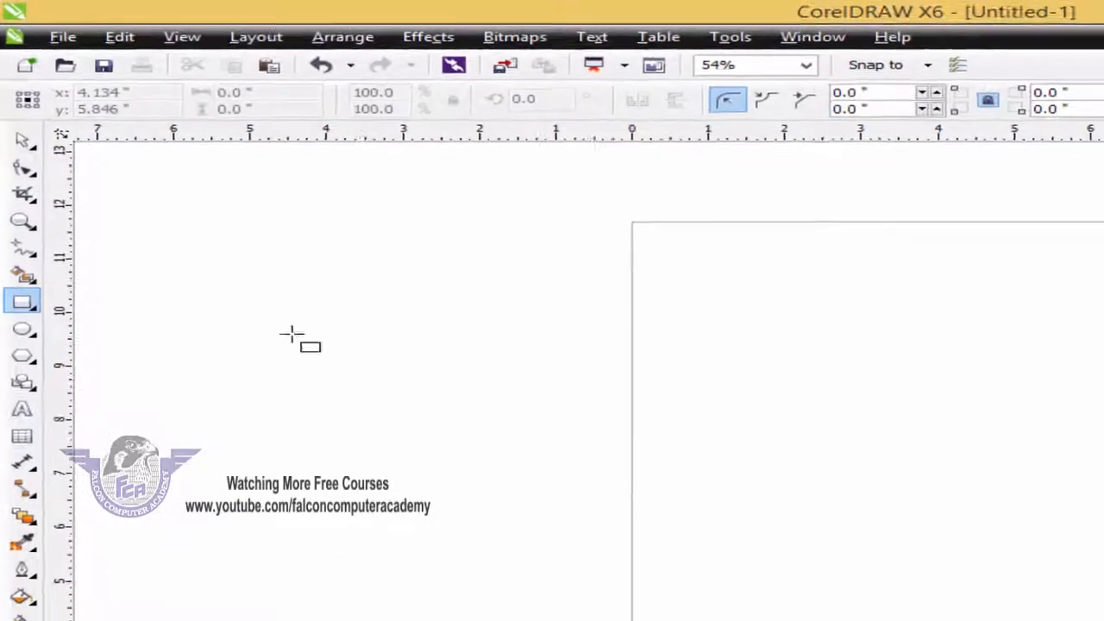
drag(701, 355, 1103, 543)
drag(842, 367, 818, 372)
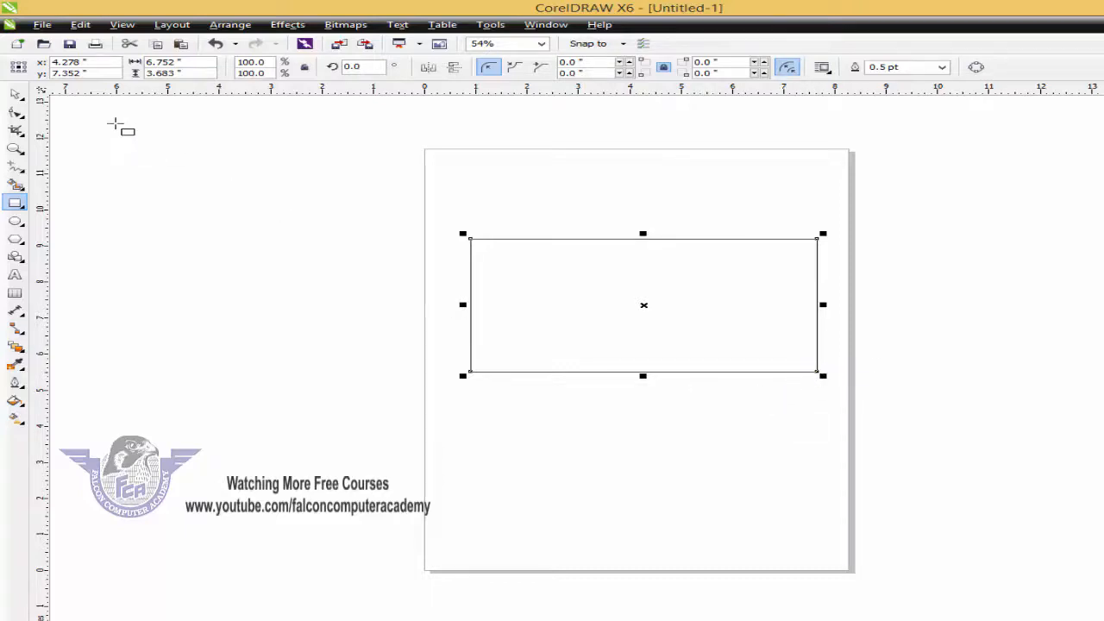
click(18, 94)
mouse_move(547, 261)
mouse_down()
mouse_move(538, 239)
mouse_move(555, 277)
mouse_up()
Set the rectangle's size to 6 inches wide by 4 inches high, then deselect it
double_click(164, 62)
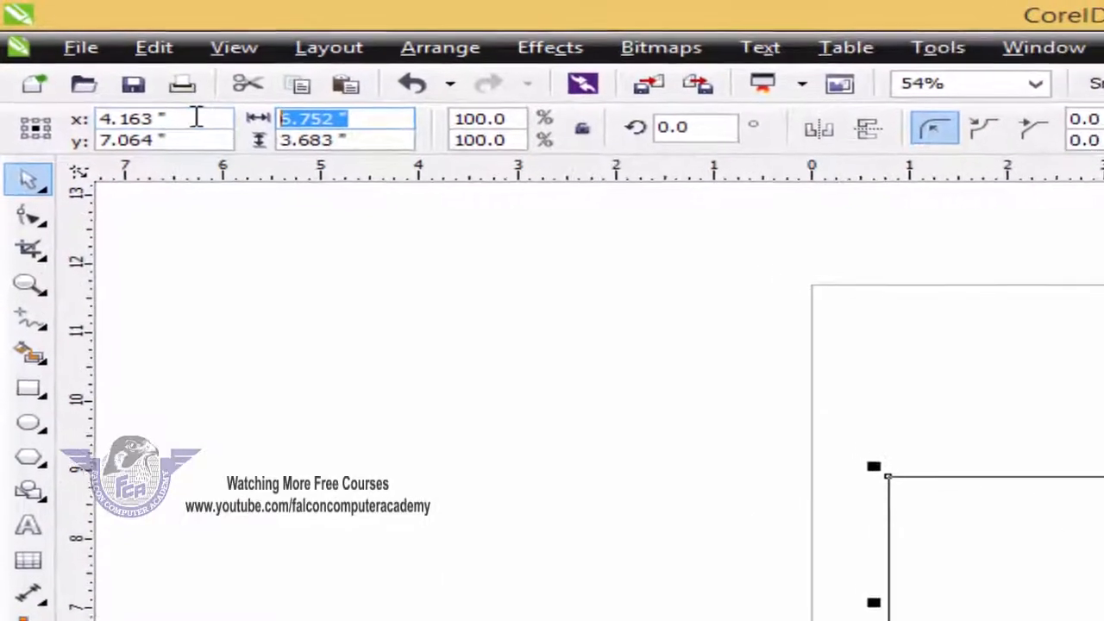
text(6)
key(Tab)
text(4)
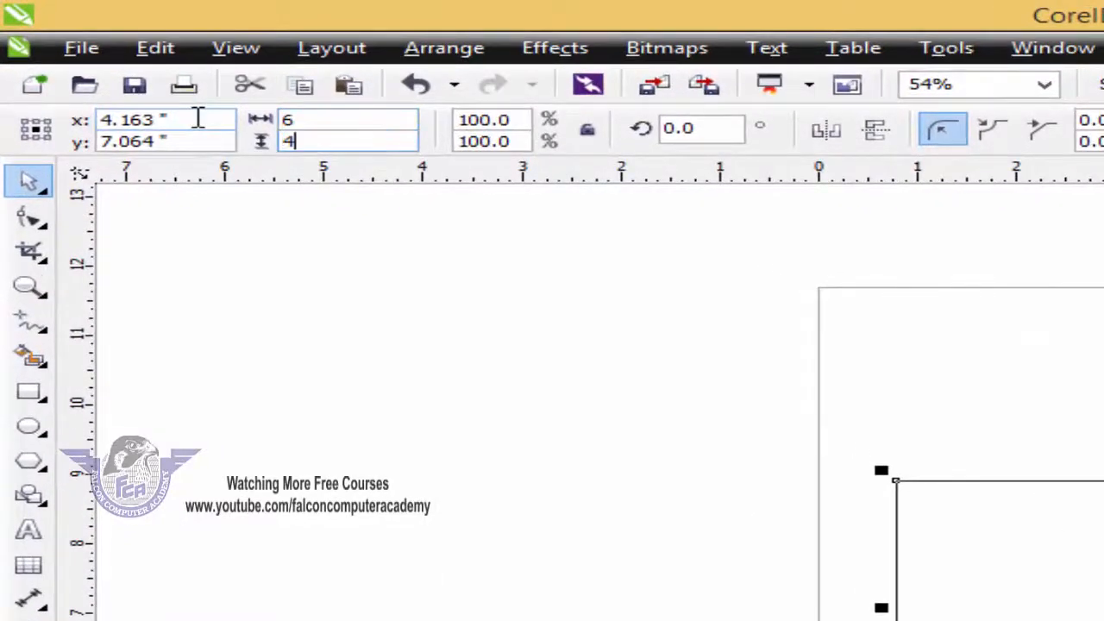
key(Return)
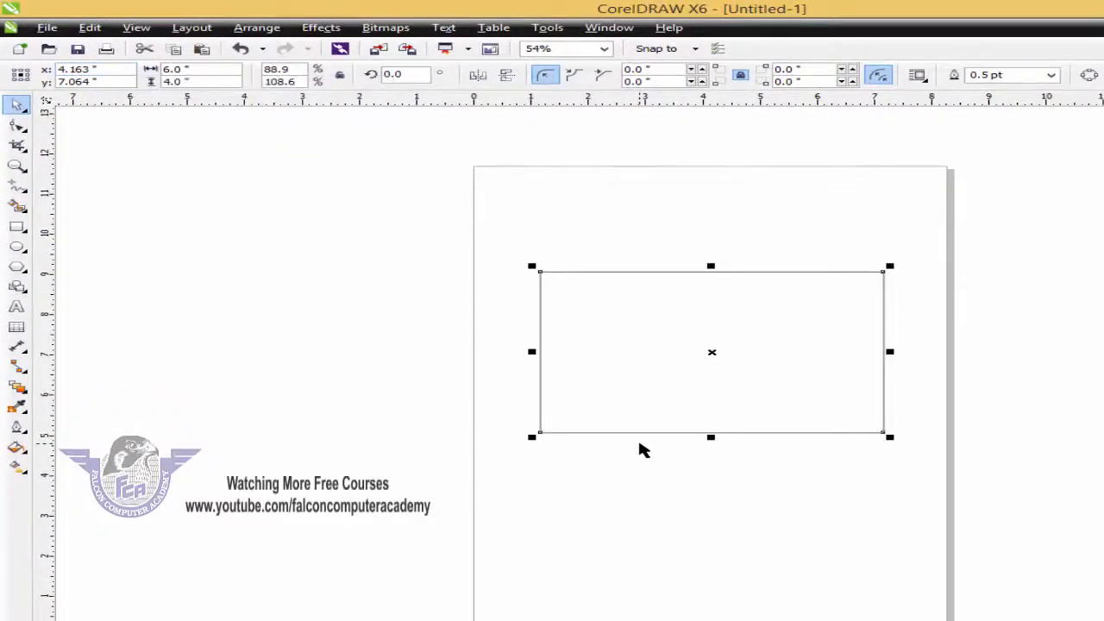
key(F4)
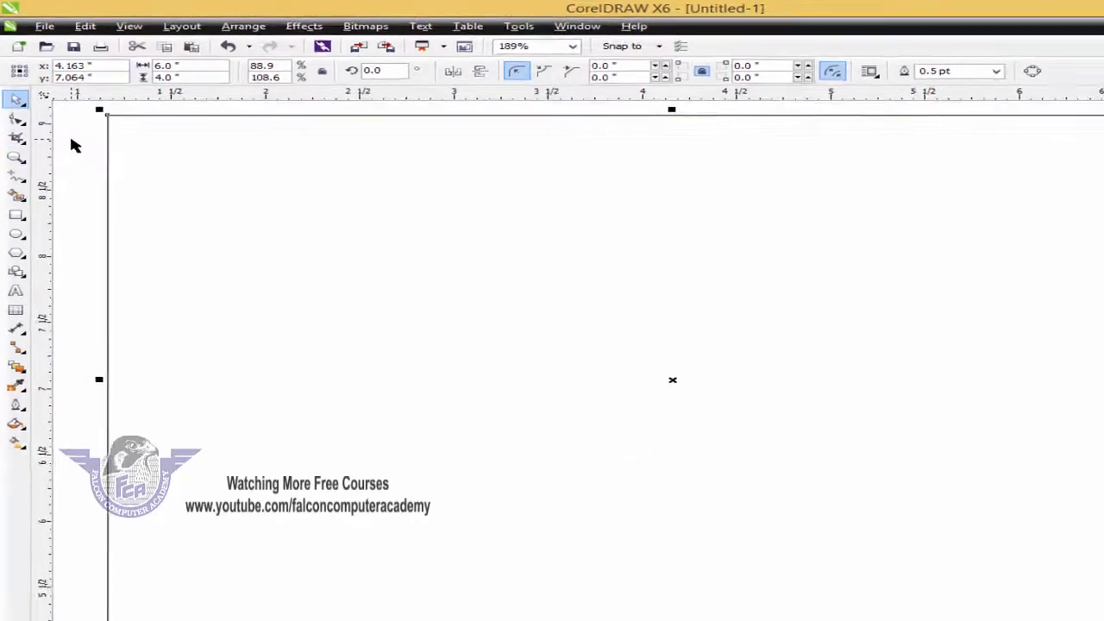
click(73, 145)
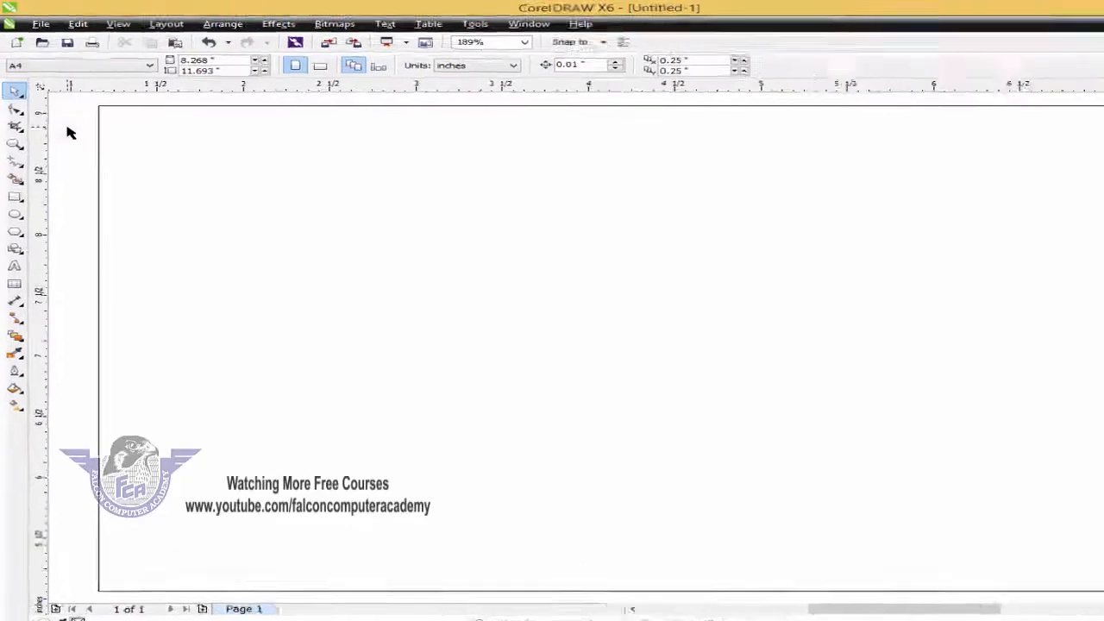
Import passport size.png from the Desktop and place it about 1.08 by 1.34 inches inside the rectangle's upper-left corner
right_click(62, 120)
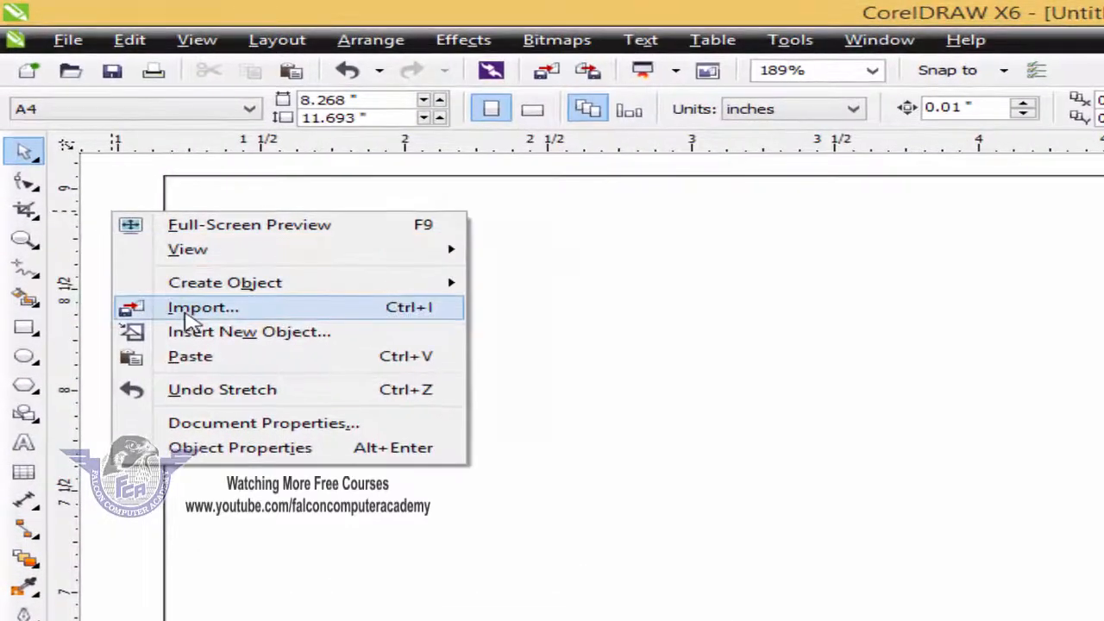
click(184, 315)
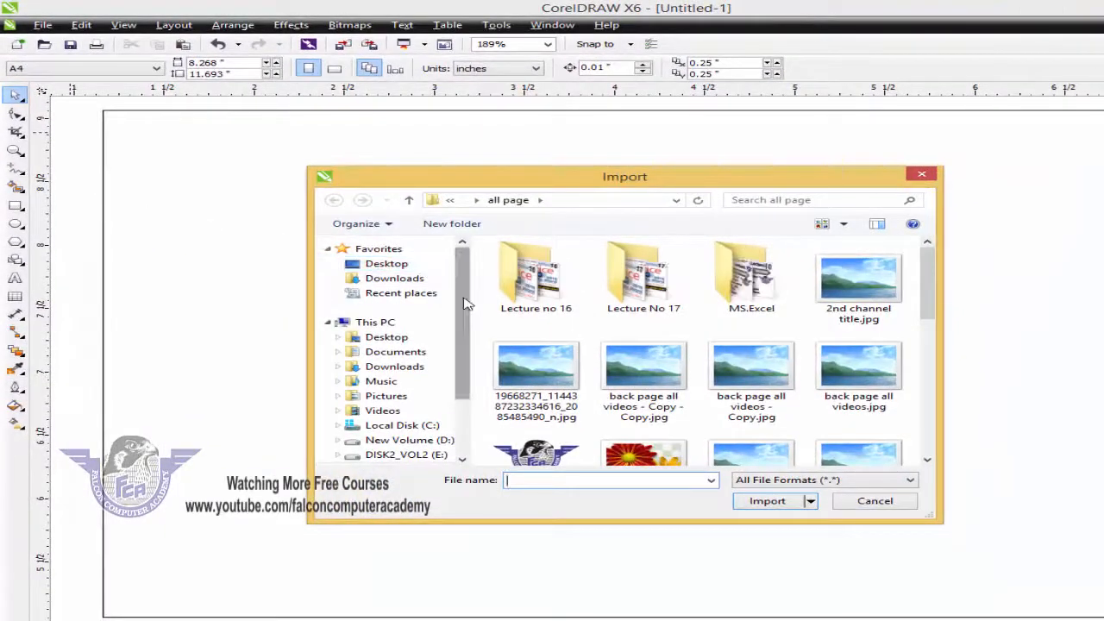
click(436, 266)
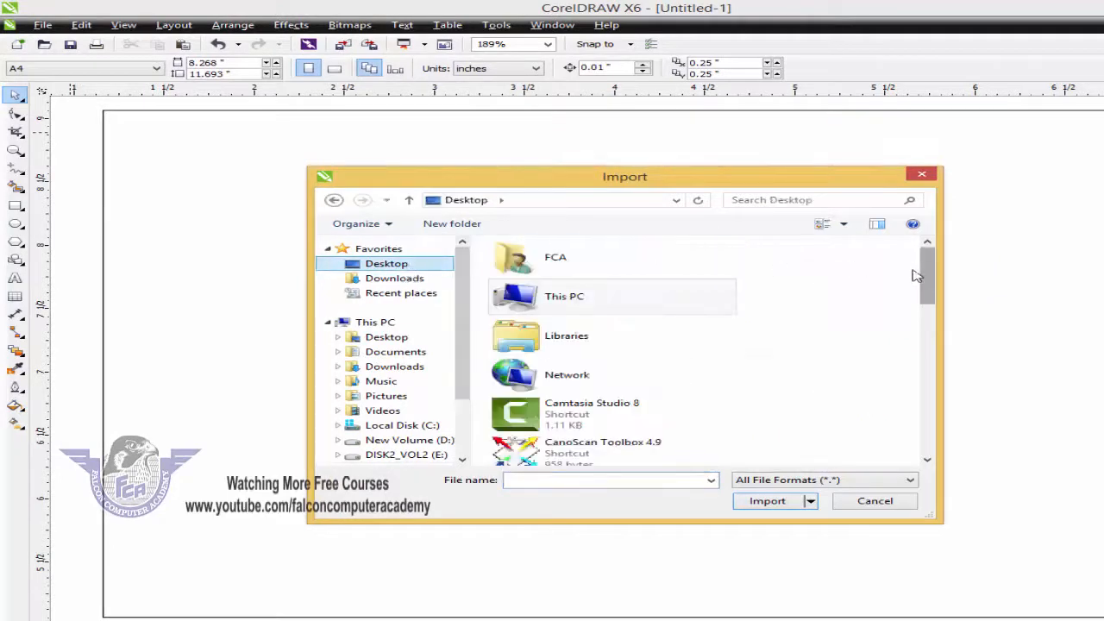
drag(924, 276, 930, 421)
click(575, 369)
click(779, 521)
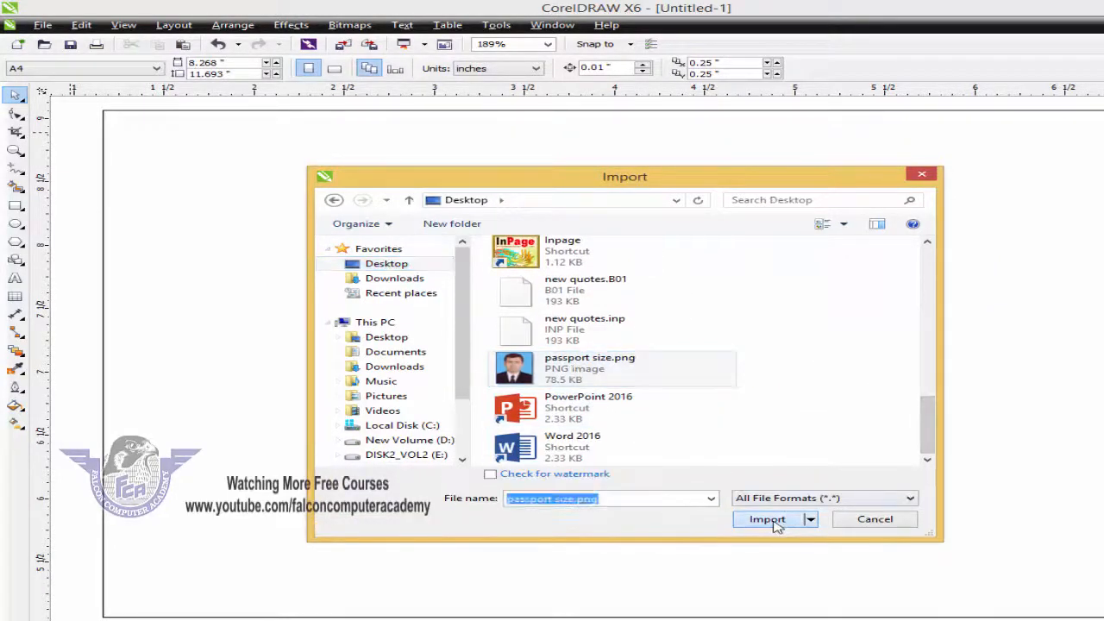
mouse_move(172, 179)
mouse_down()
mouse_move(486, 389)
mouse_move(372, 336)
mouse_move(334, 300)
mouse_up()
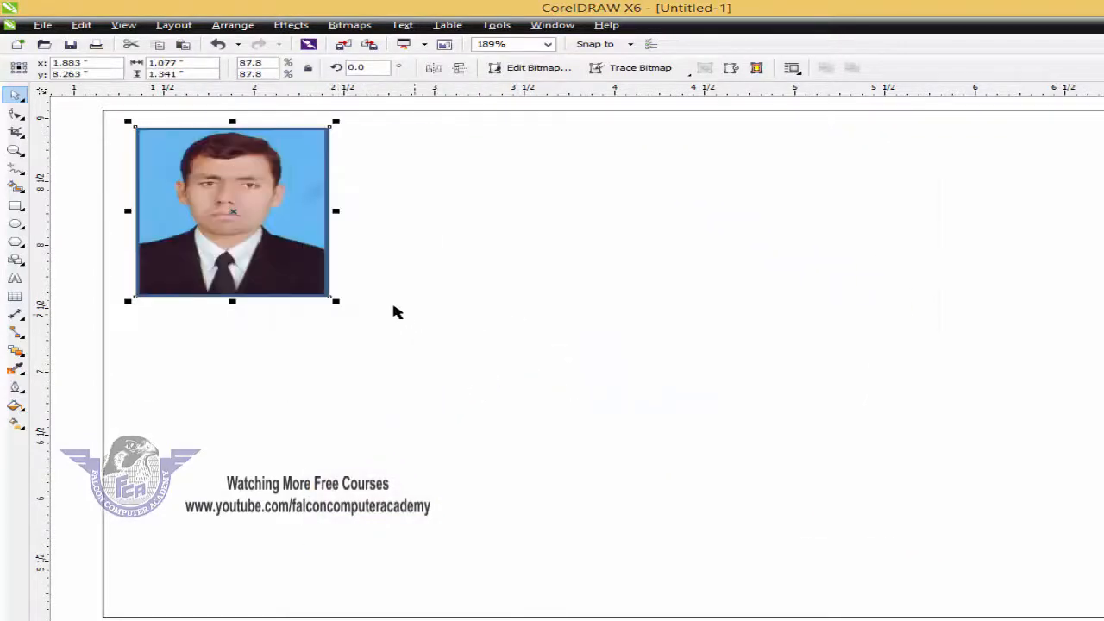
Set the photo's size to 1.2 by 1.5 inches and move it closer to the large rectangle's upper-left corner
click(195, 64)
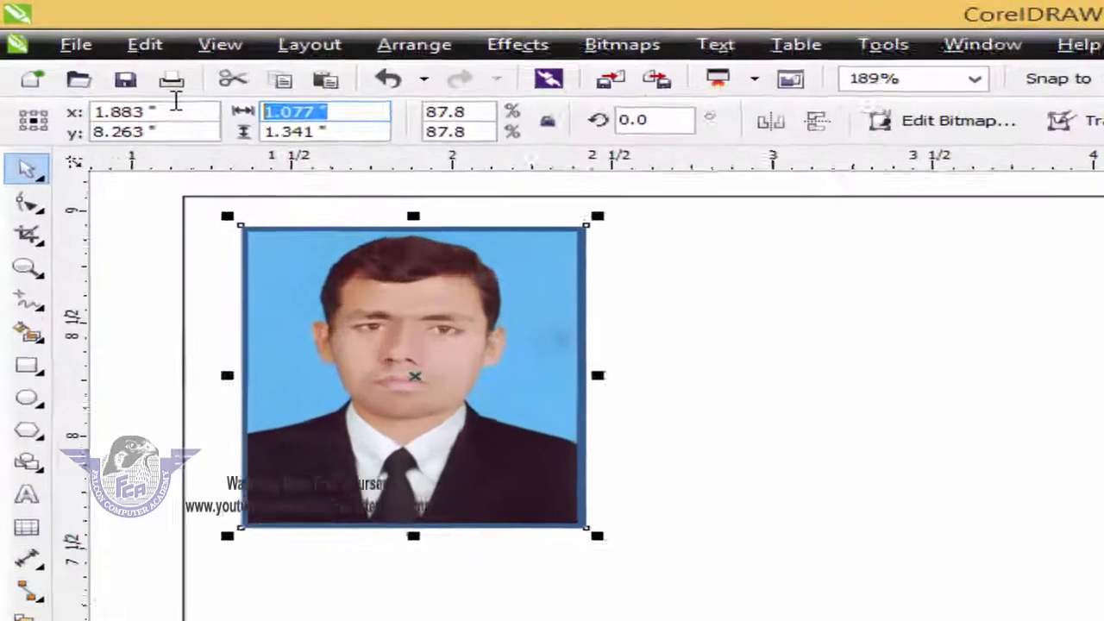
text(1.)
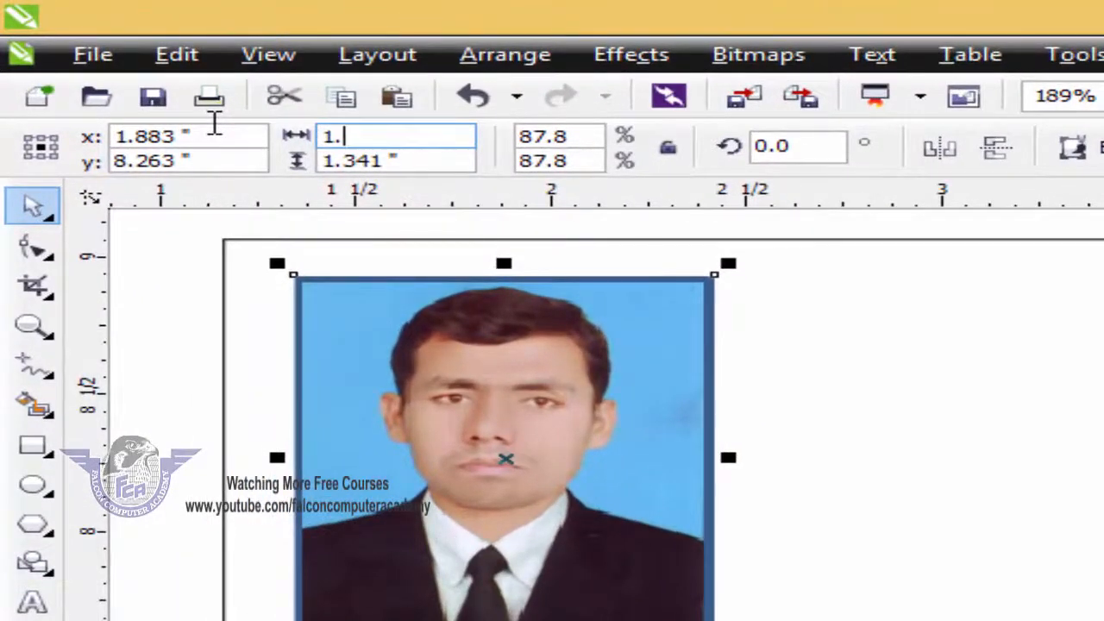
text(2)
key(Tab)
text(1.5)
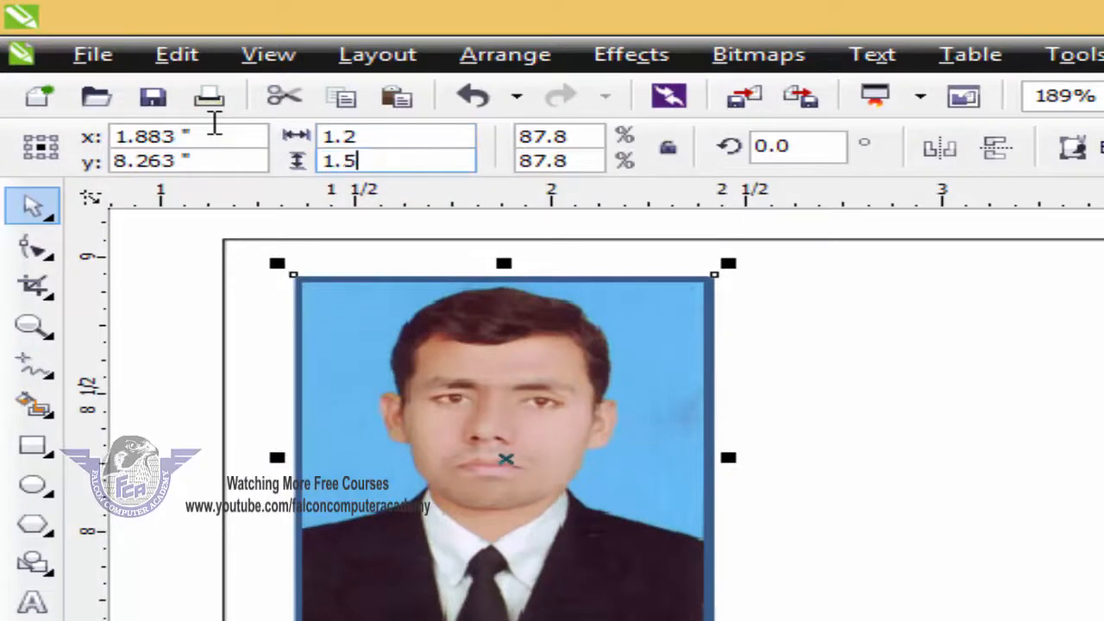
key(Return)
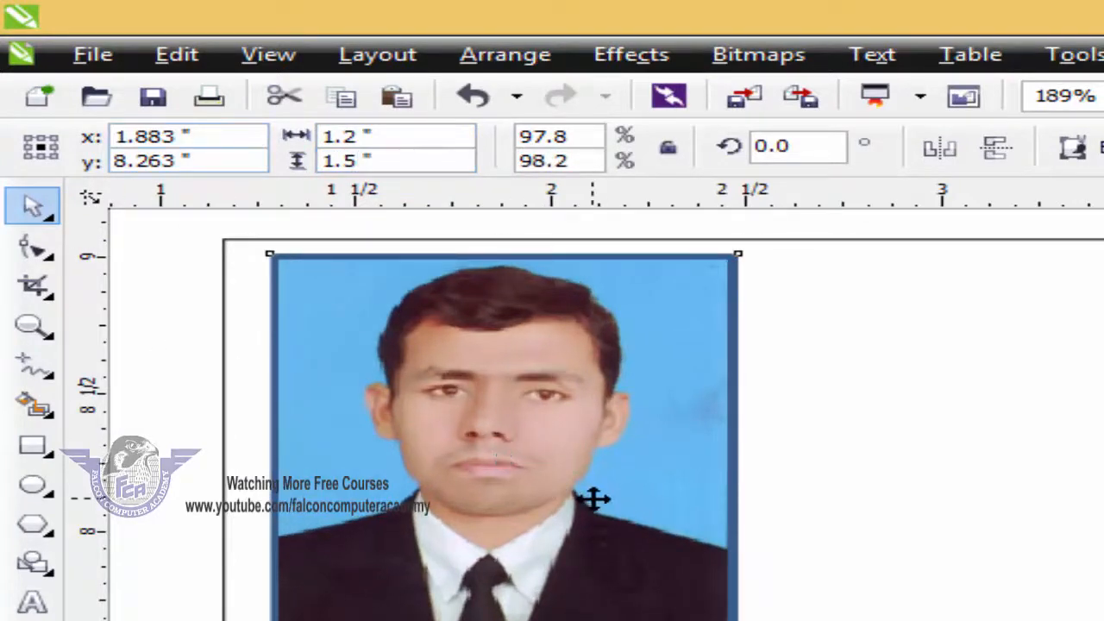
drag(594, 500, 578, 483)
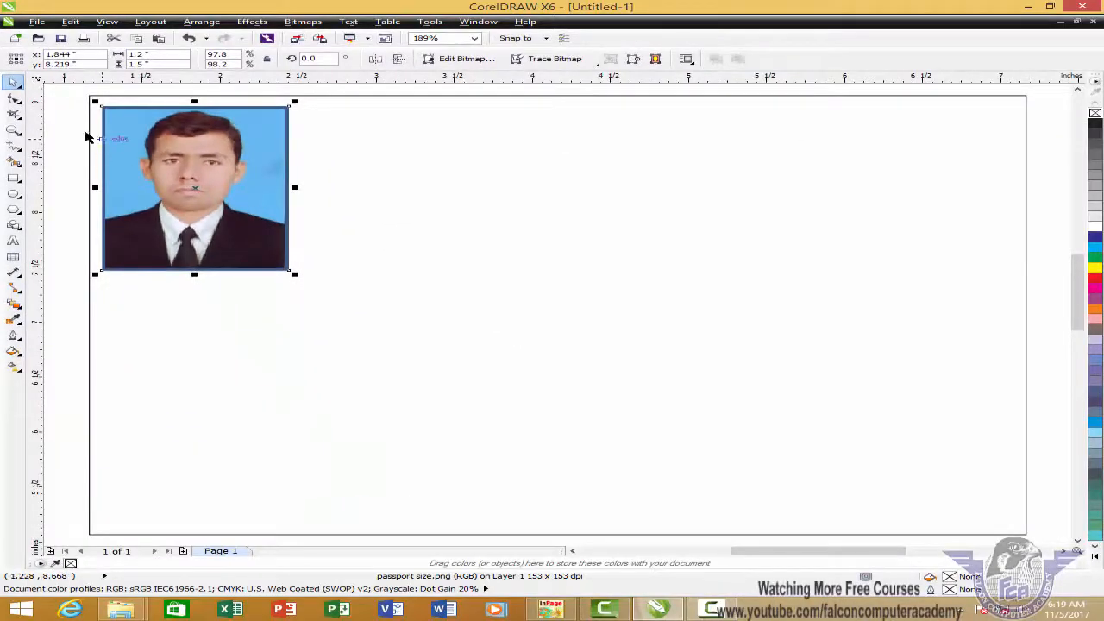
click(75, 129)
click(218, 176)
Draw a second rectangle in empty space beside the photo and set its size to 1.2 by 1.5 inches
click(14, 178)
drag(434, 177, 682, 367)
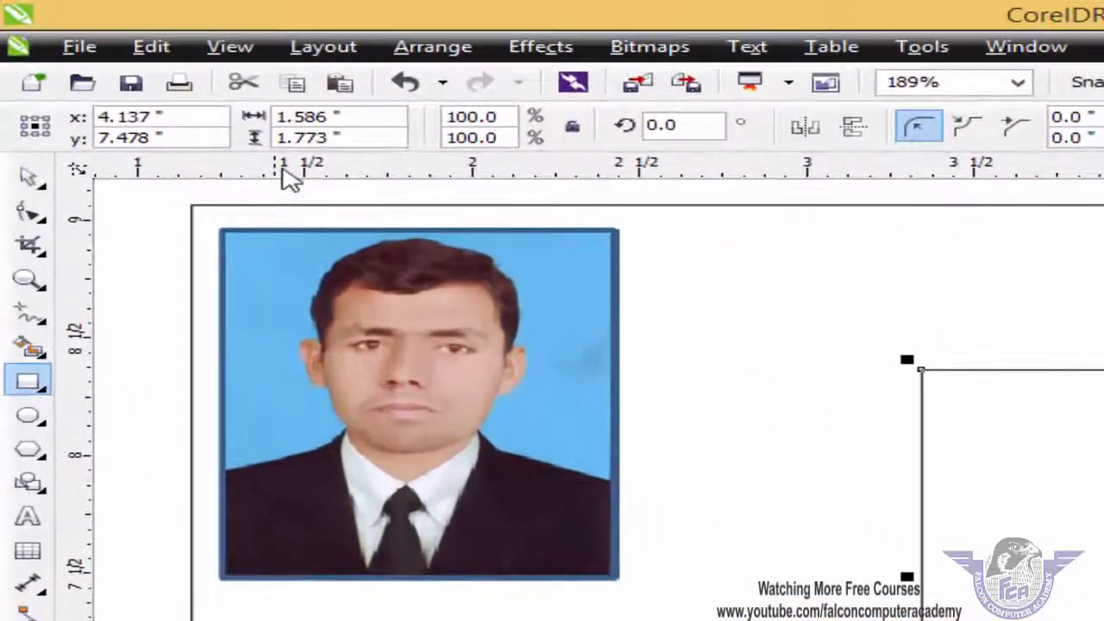
click(350, 116)
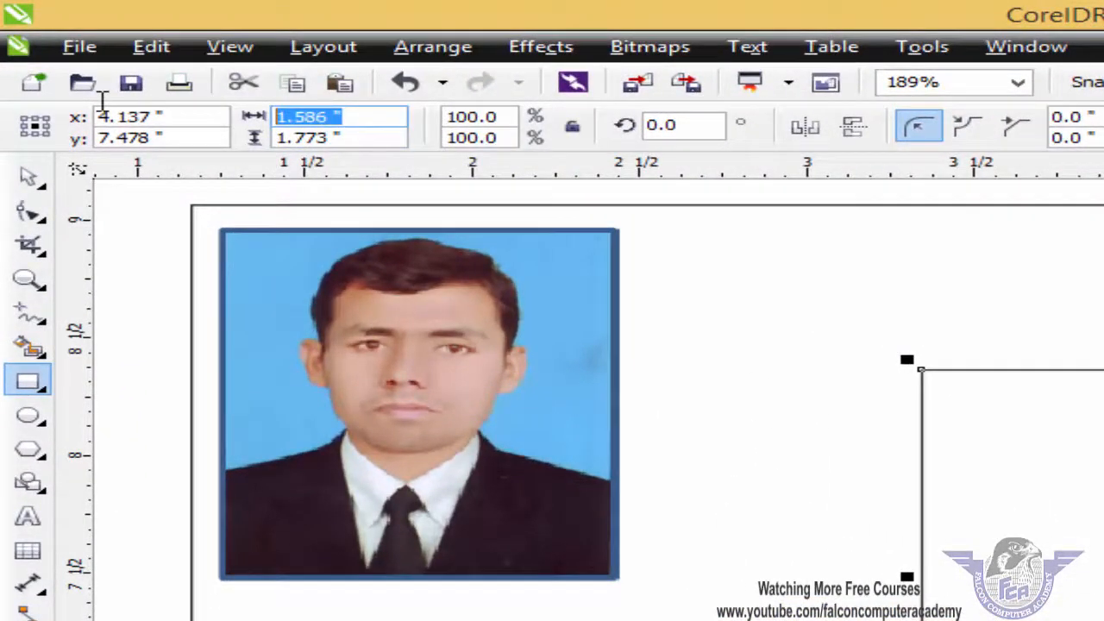
text(1.2)
key(Tab)
text(1.5)
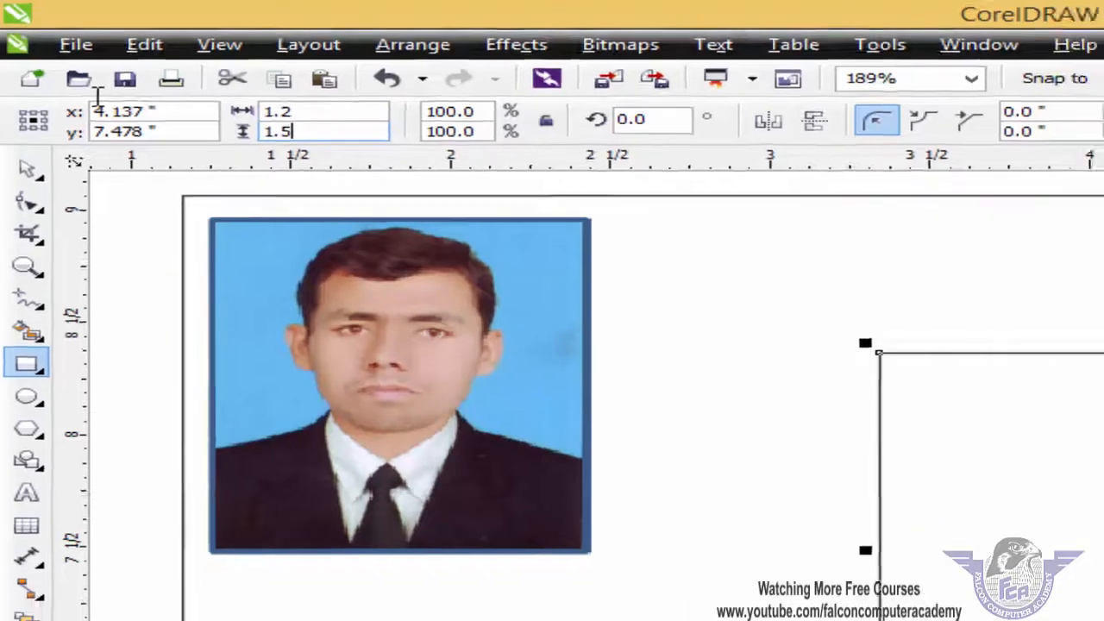
key(Return)
click(15, 95)
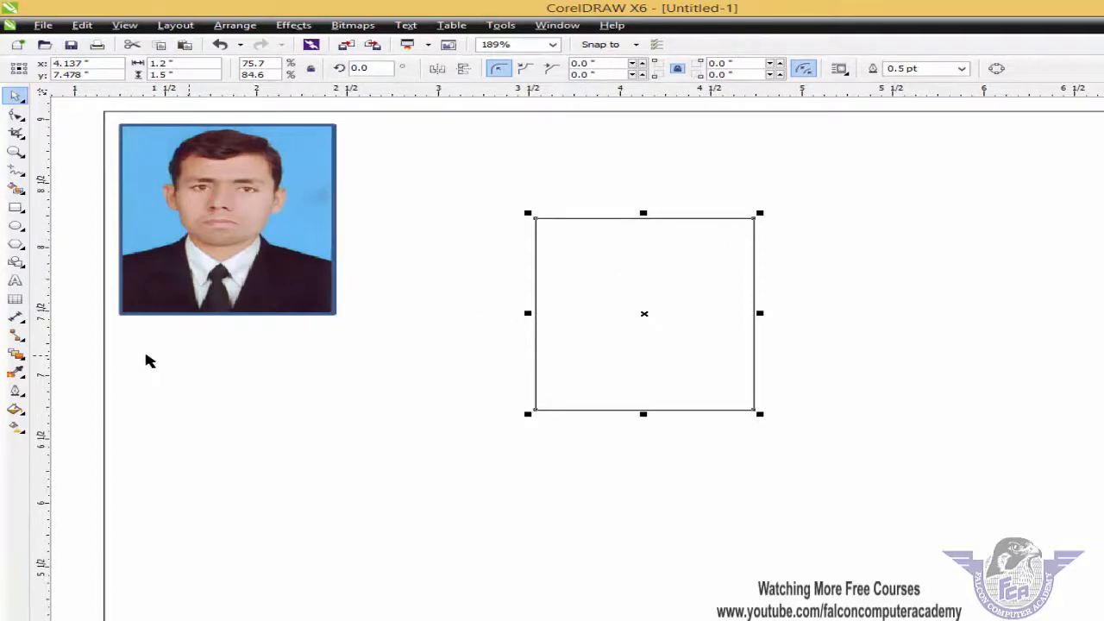
Apply a one-step inside contour to the small rectangle with an offset of about 0.057 inches
click(23, 359)
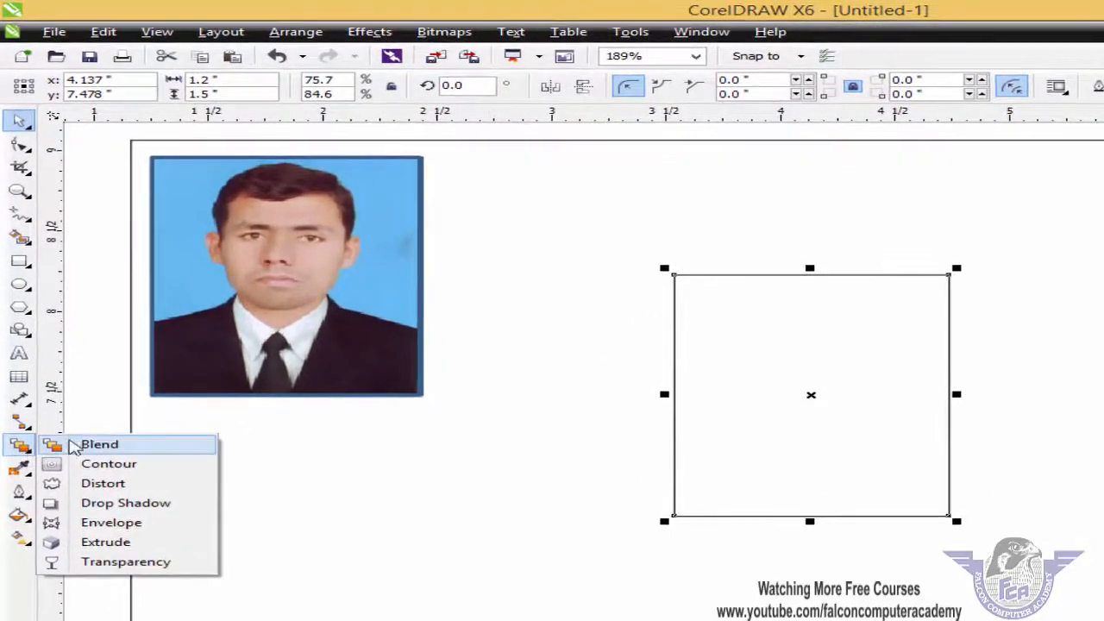
click(112, 466)
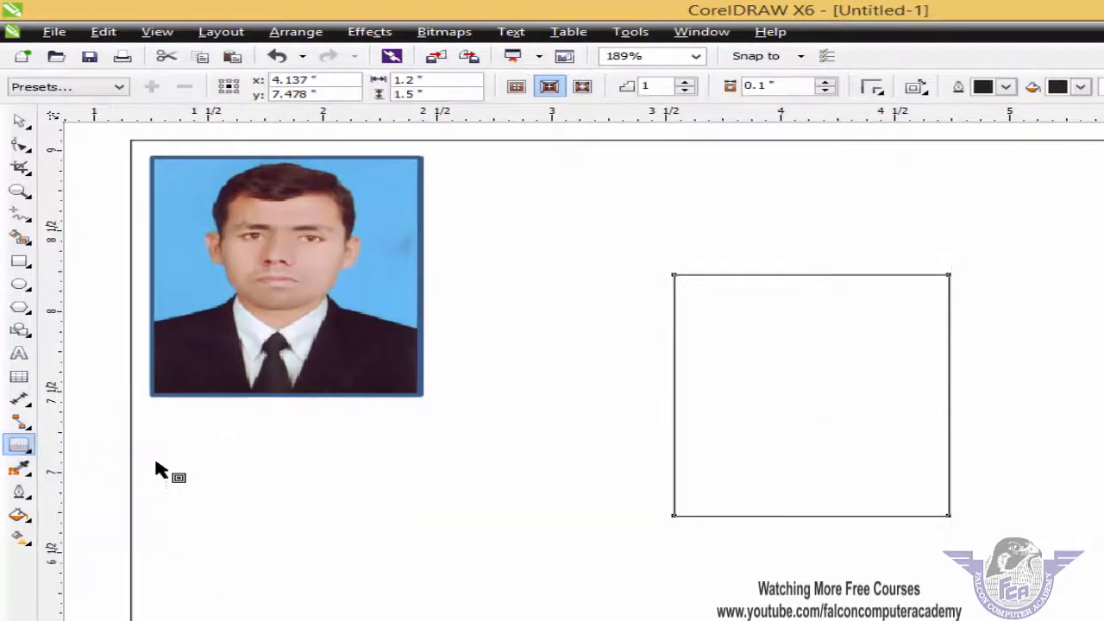
drag(915, 293, 936, 285)
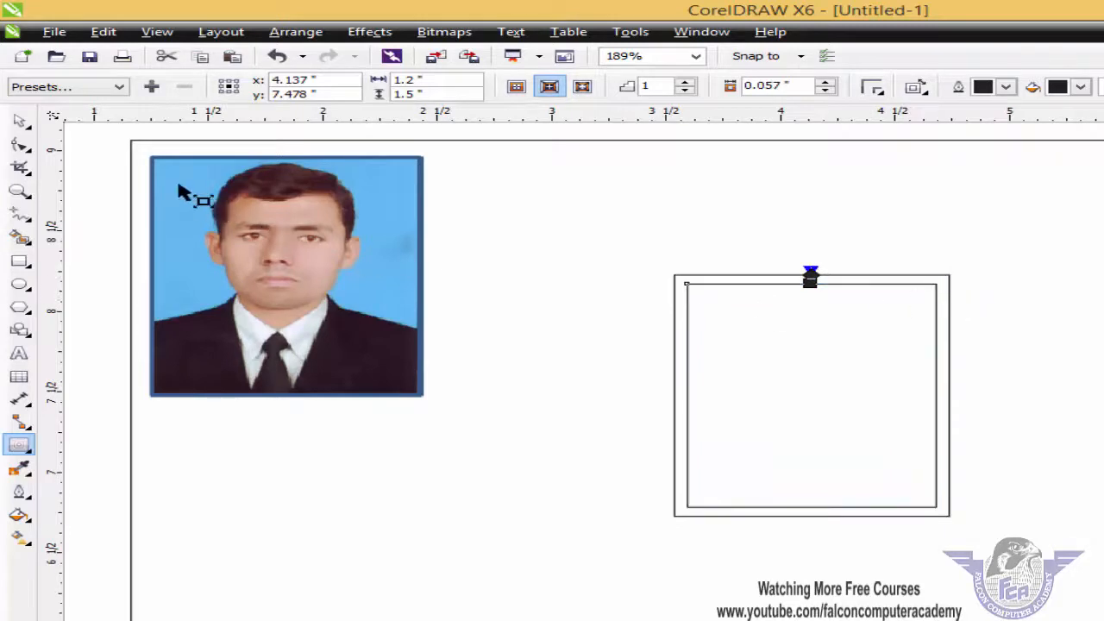
click(19, 121)
click(1091, 295)
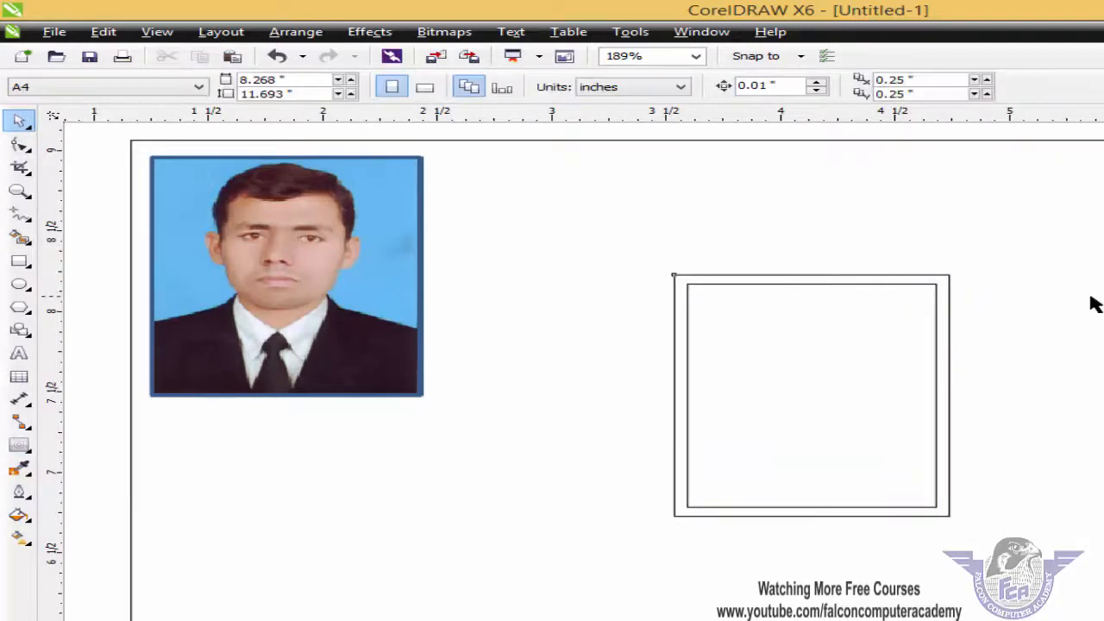
Break the contour group apart and test-move the inner rectangle separately, undoing the trial move
click(922, 284)
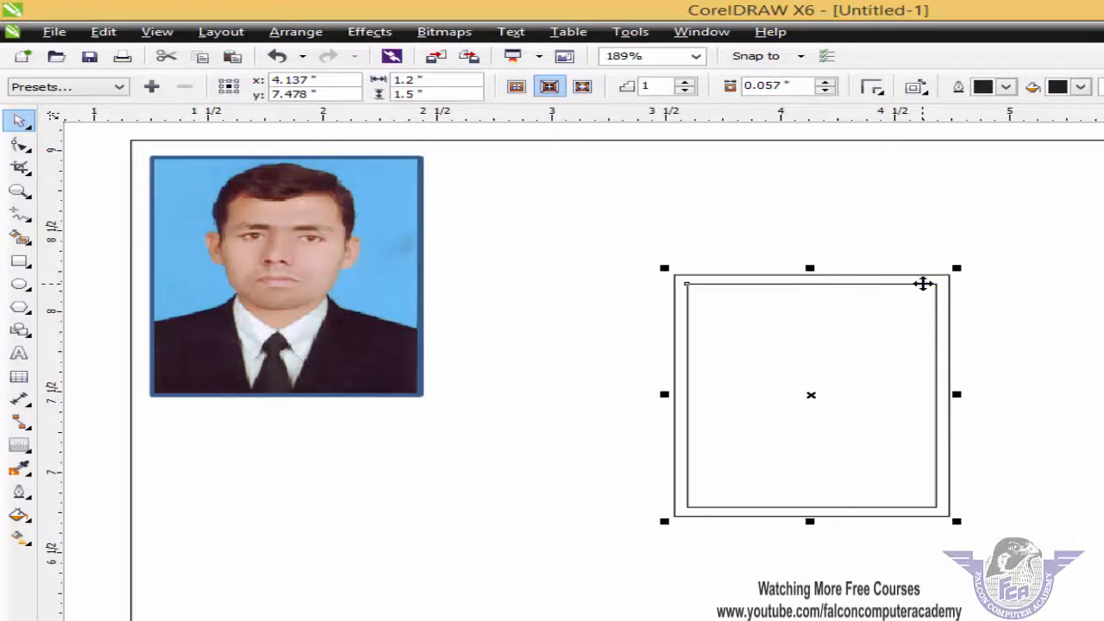
right_click(922, 284)
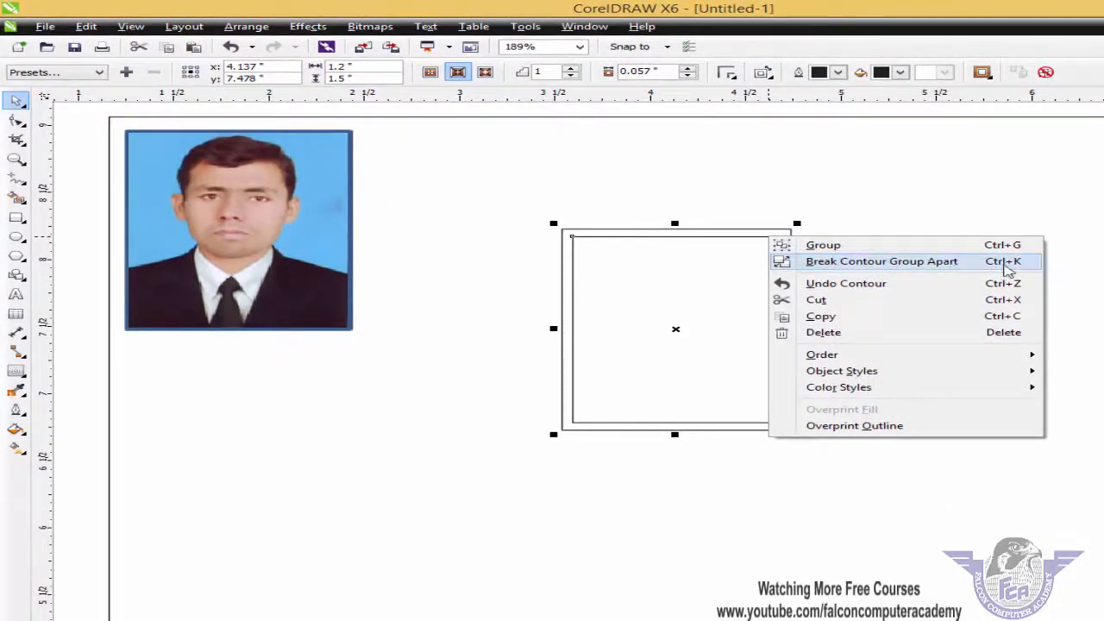
click(1007, 263)
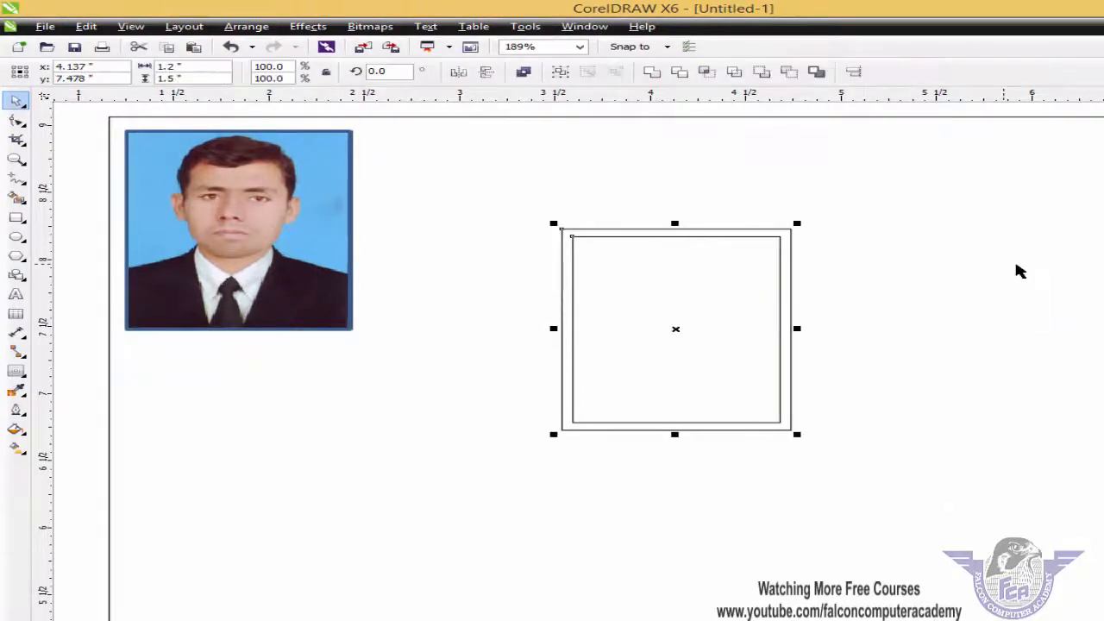
click(931, 271)
drag(705, 278, 928, 295)
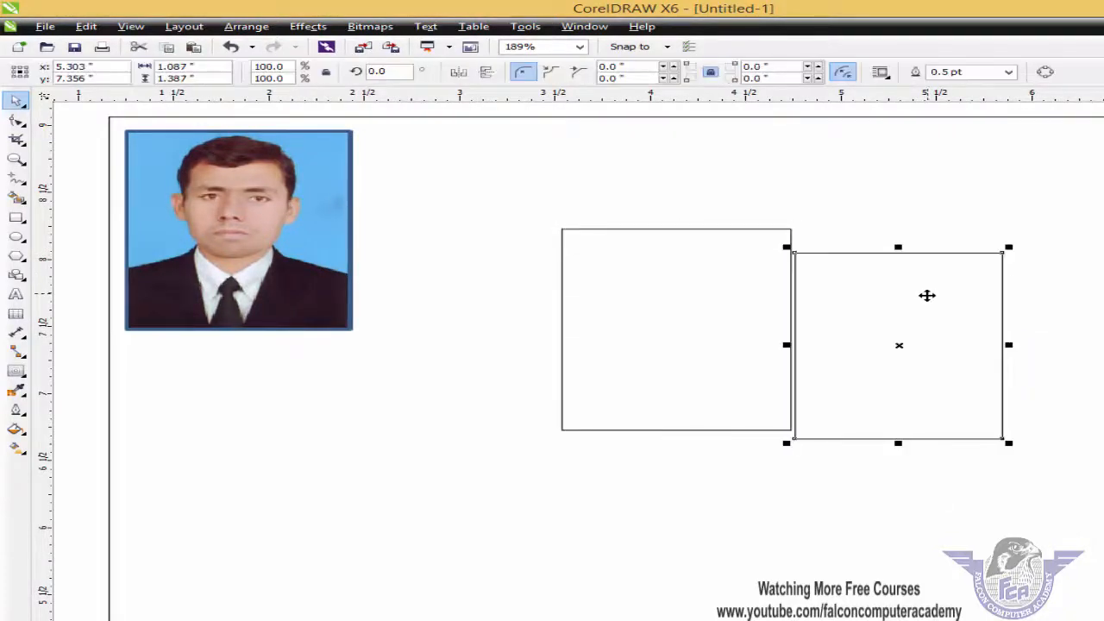
key(ctrl+z)
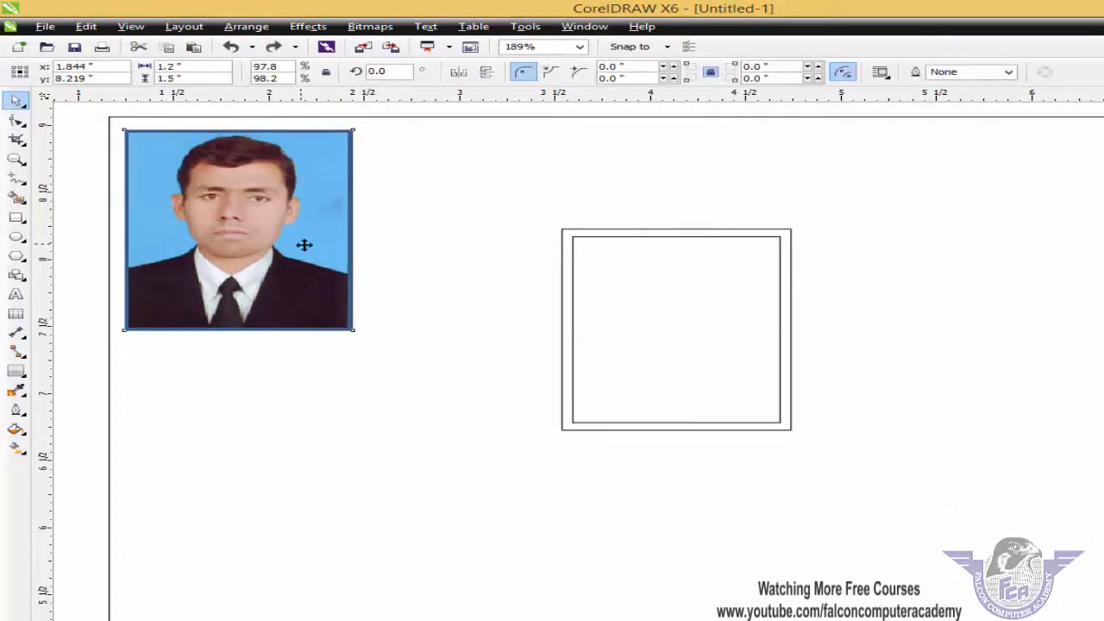
PowerClip the passport photo inside the inner rectangle of the small frame
click(303, 244)
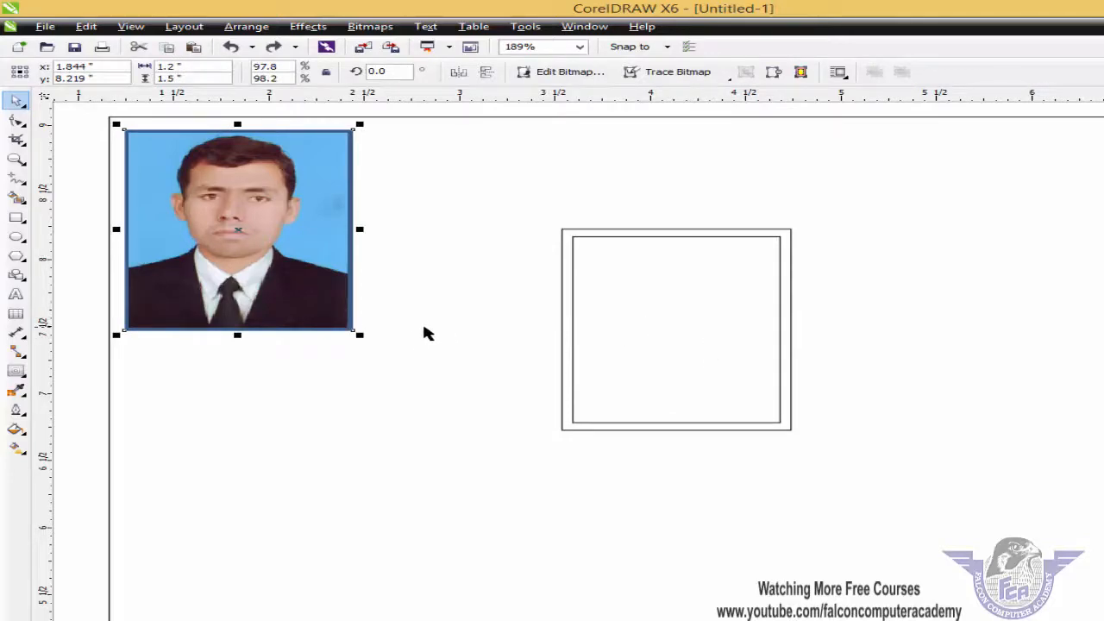
mouse_move(363, 336)
mouse_down()
mouse_move(352, 327)
mouse_move(360, 335)
mouse_up()
click(308, 26)
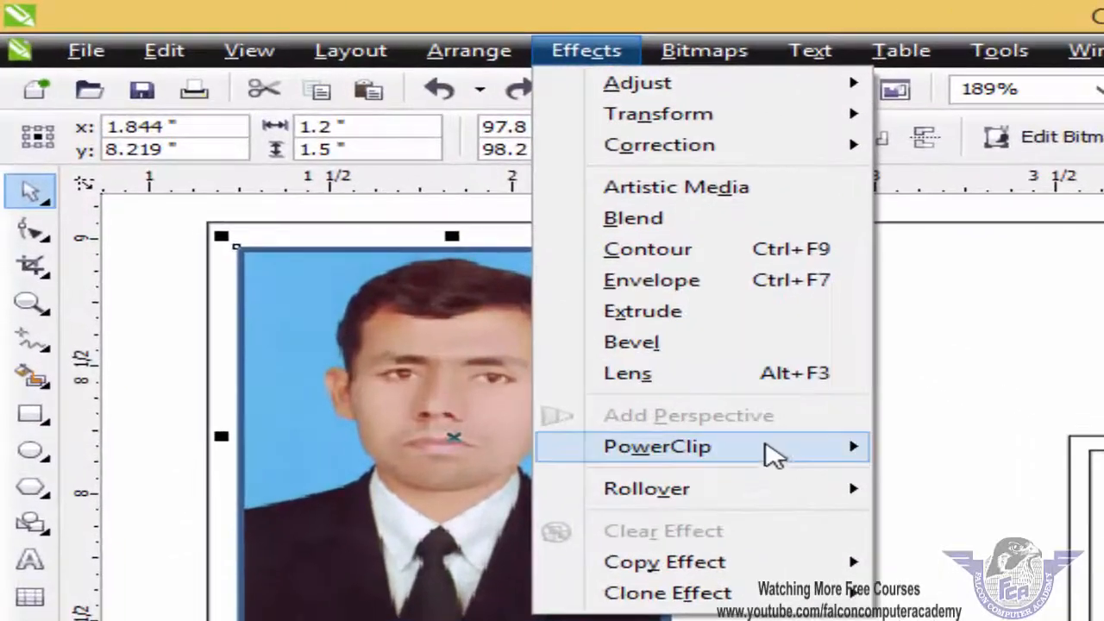
mouse_move(408, 243)
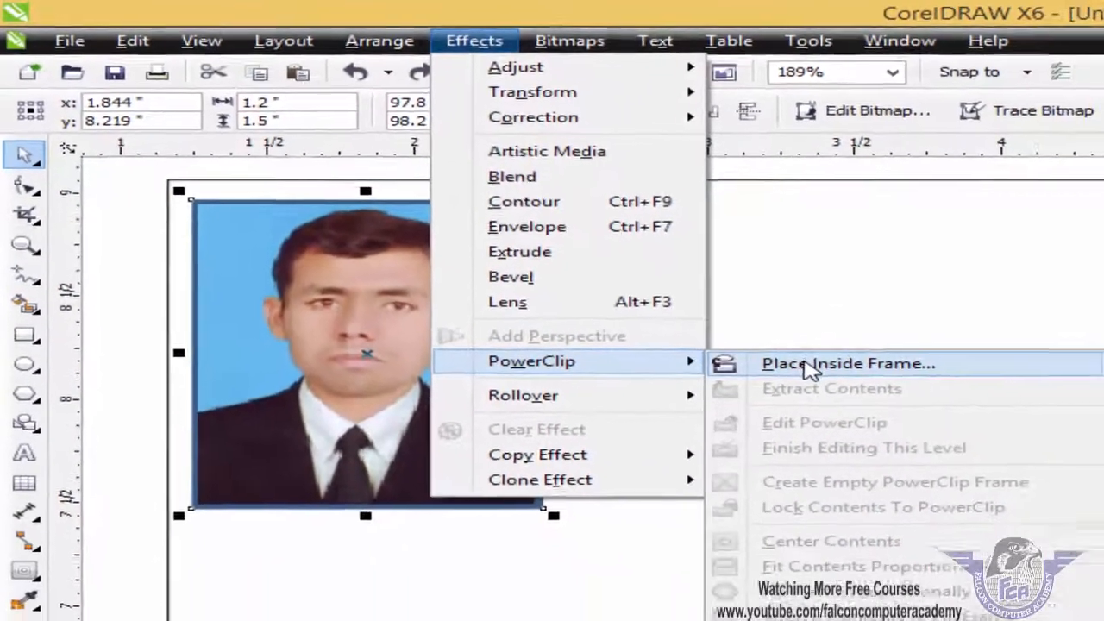
click(984, 449)
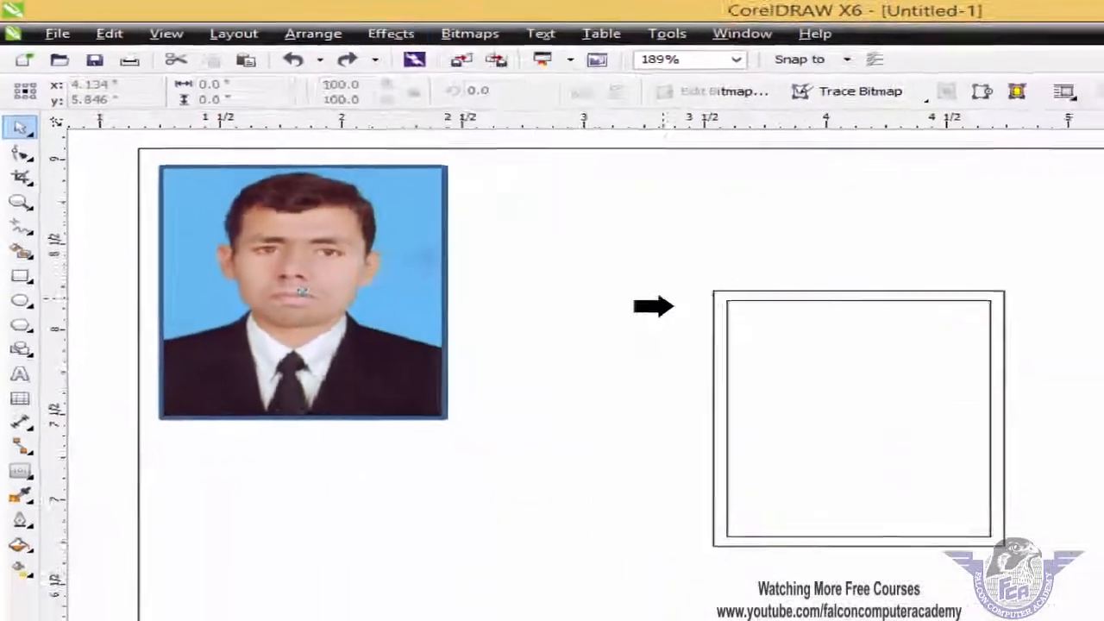
click(627, 260)
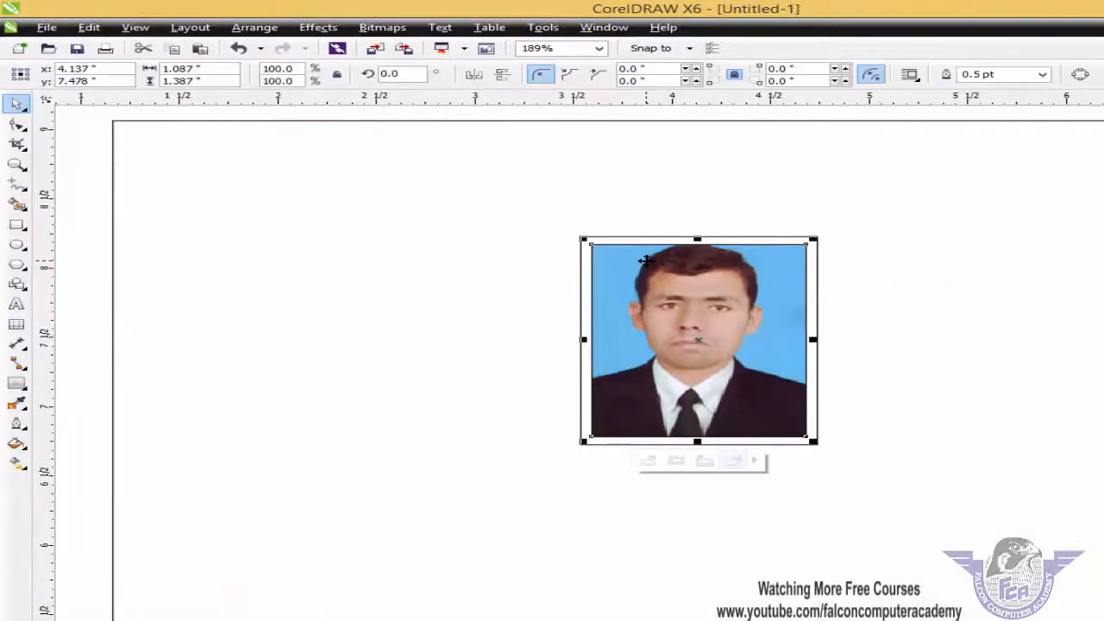
Edit the PowerClip contents, nudge the photo slightly down within its frame, and finish editing the level
right_click(693, 281)
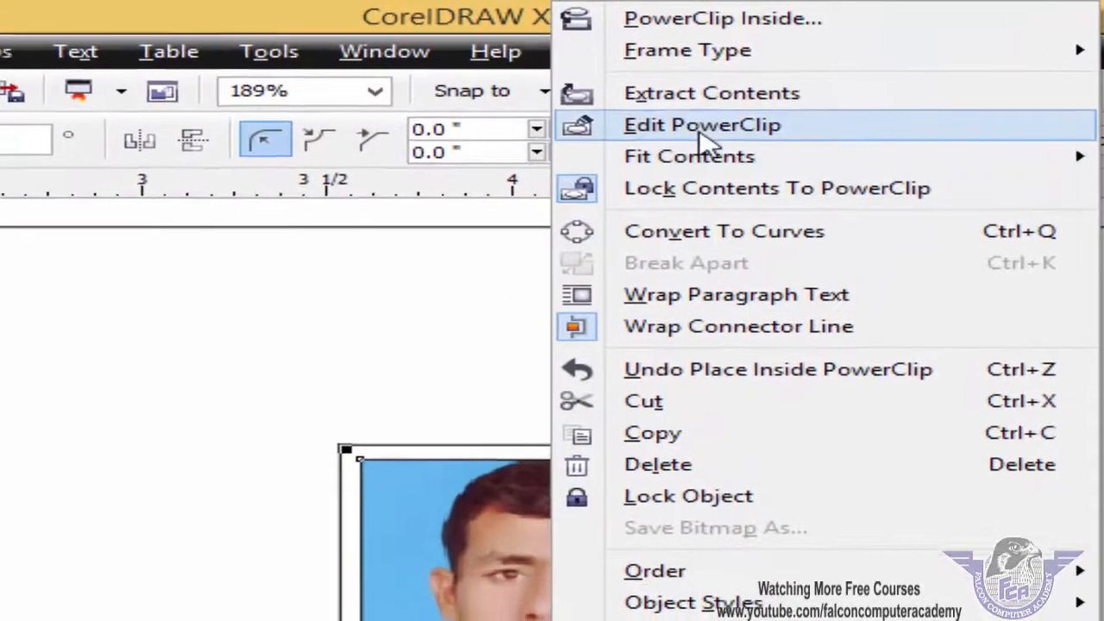
click(768, 75)
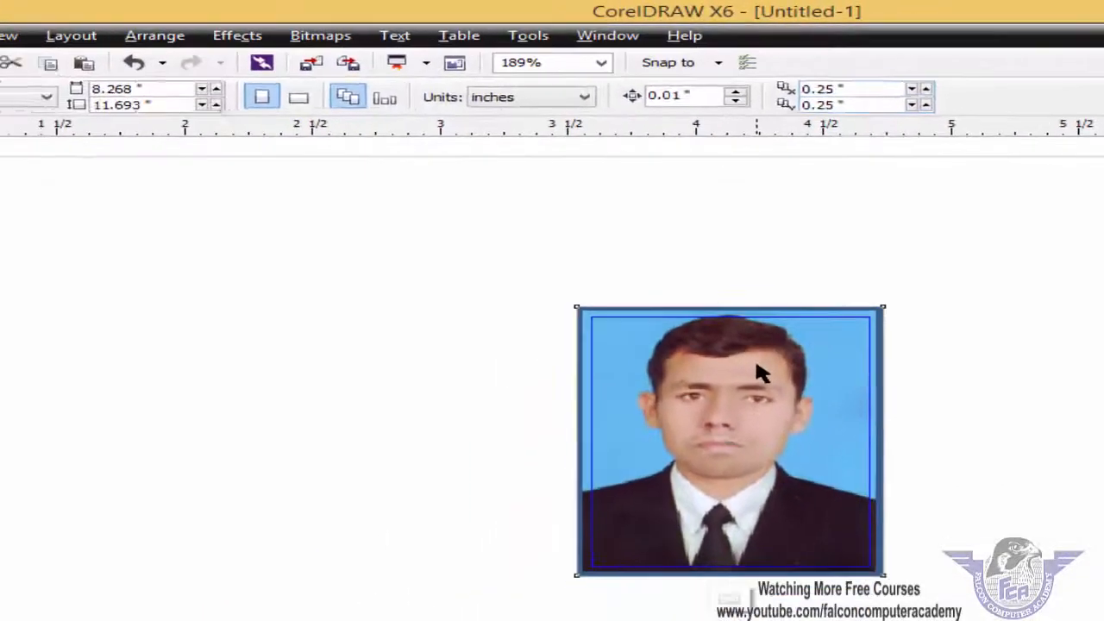
click(808, 479)
key(Down)
key(Down)
key(Down)
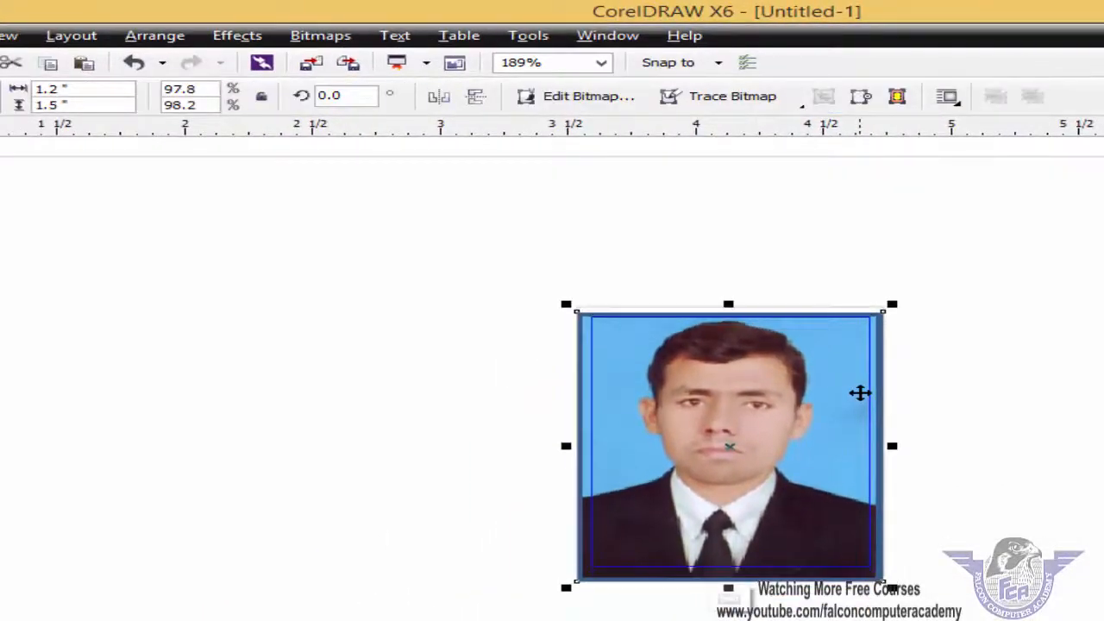
right_click(798, 389)
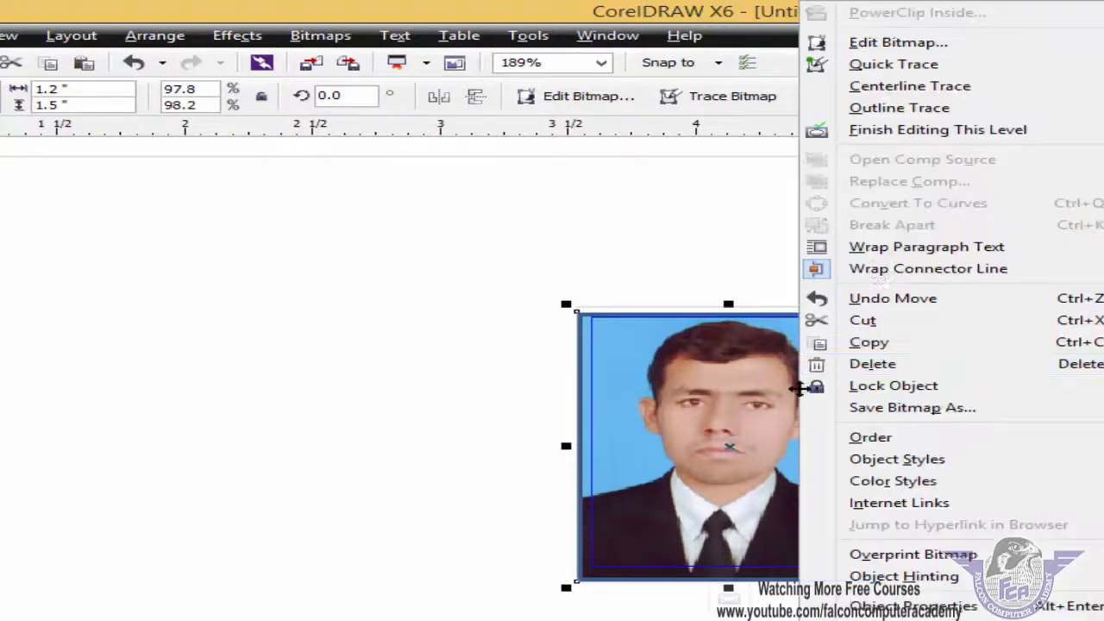
click(913, 132)
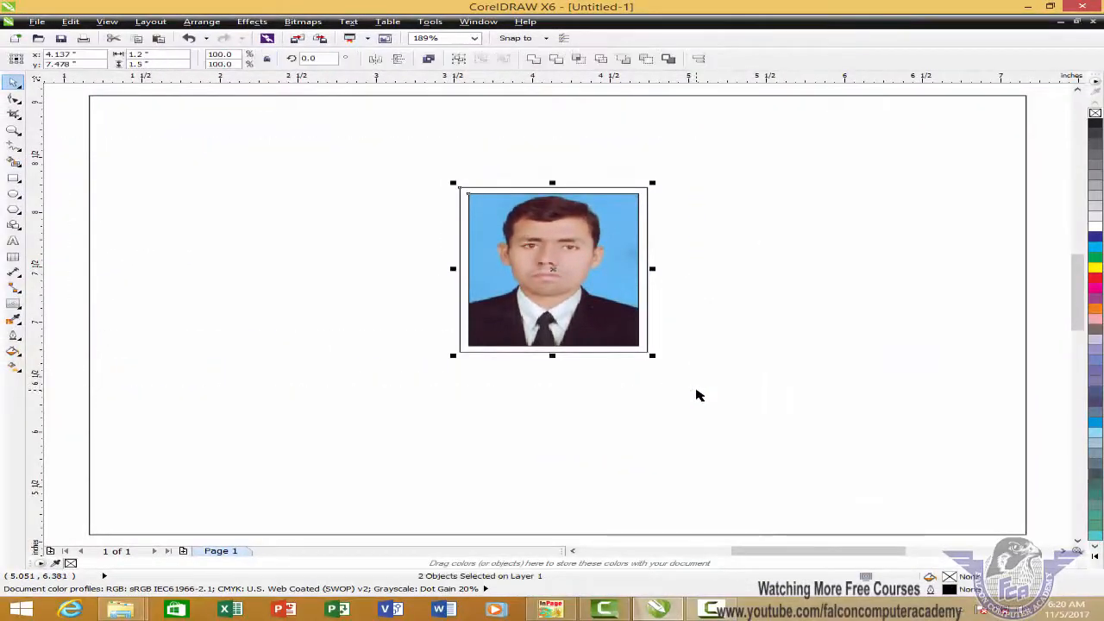
Group the clipped photo with its outer frame and move the group into the upper-left corner of the 6 by 4 inch layout
key(ctrl+g)
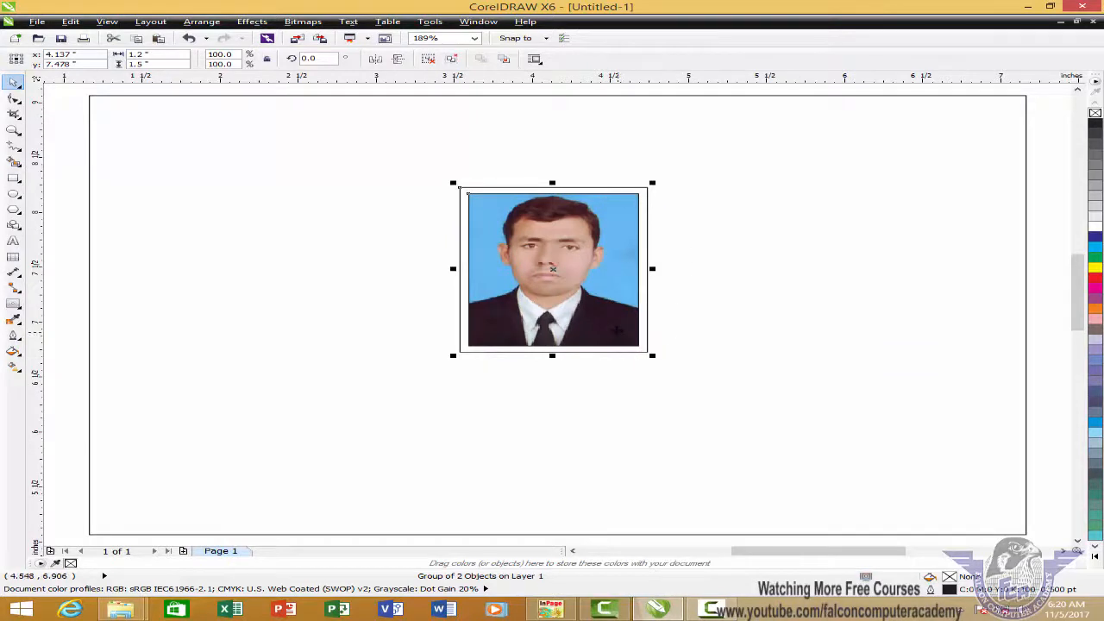
drag(614, 315, 255, 234)
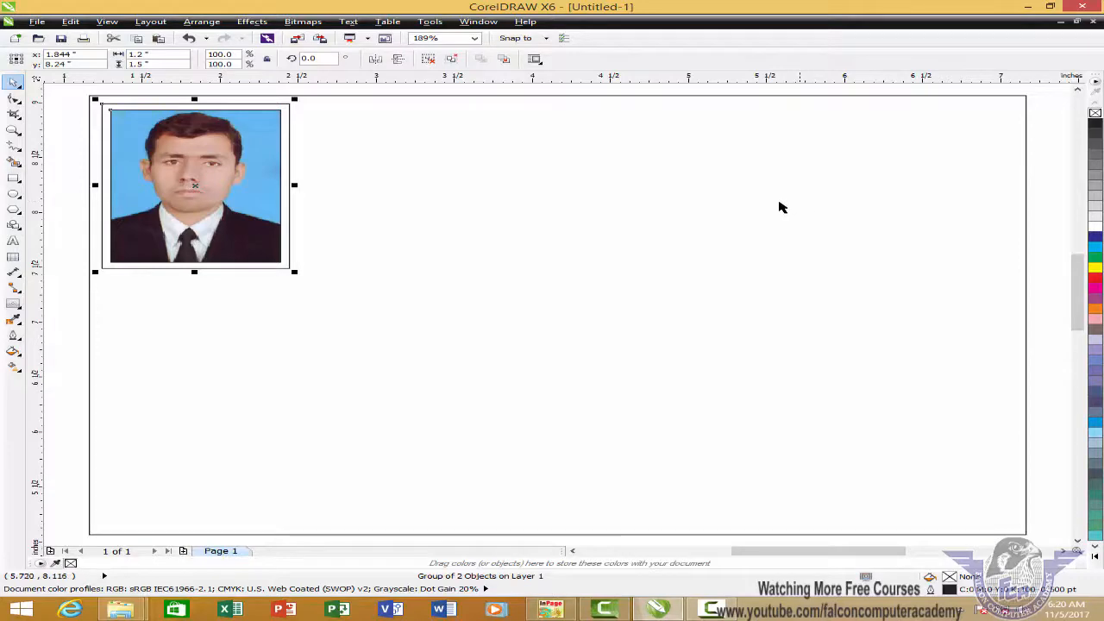
click(74, 147)
click(238, 177)
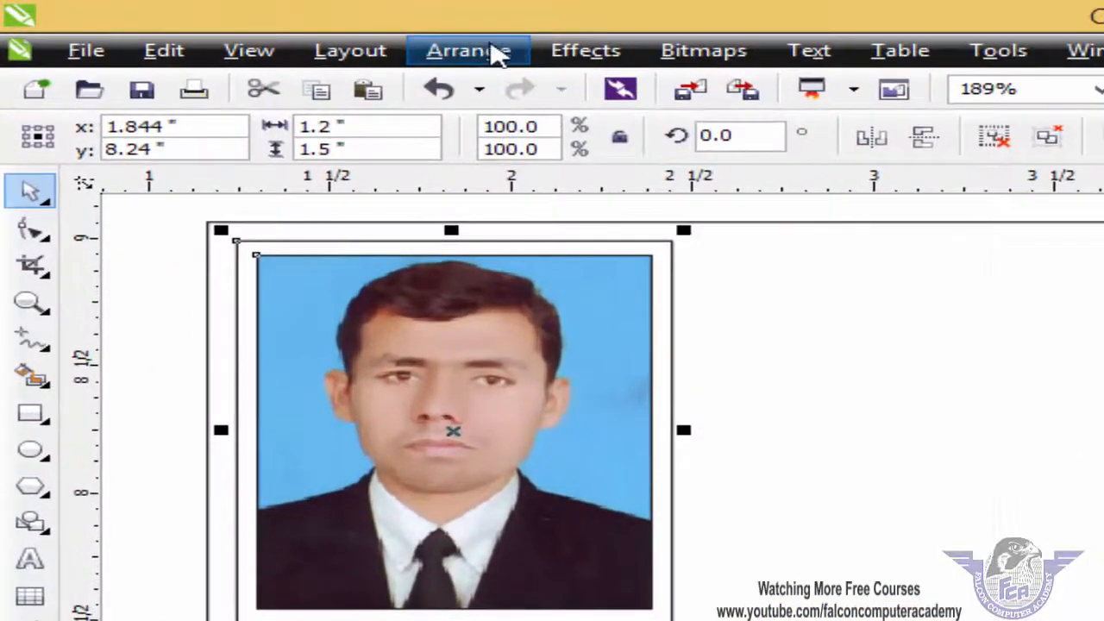
Apply a relative Position transformation of 1.5 inches in x with 3 copies to the framed photo
click(358, 40)
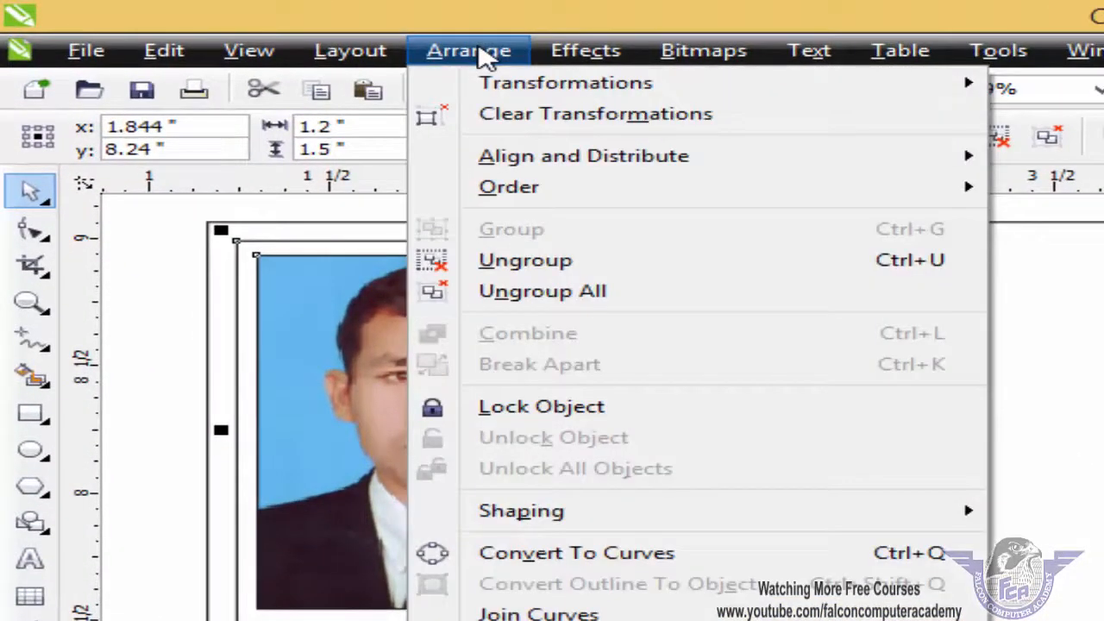
mouse_move(565, 86)
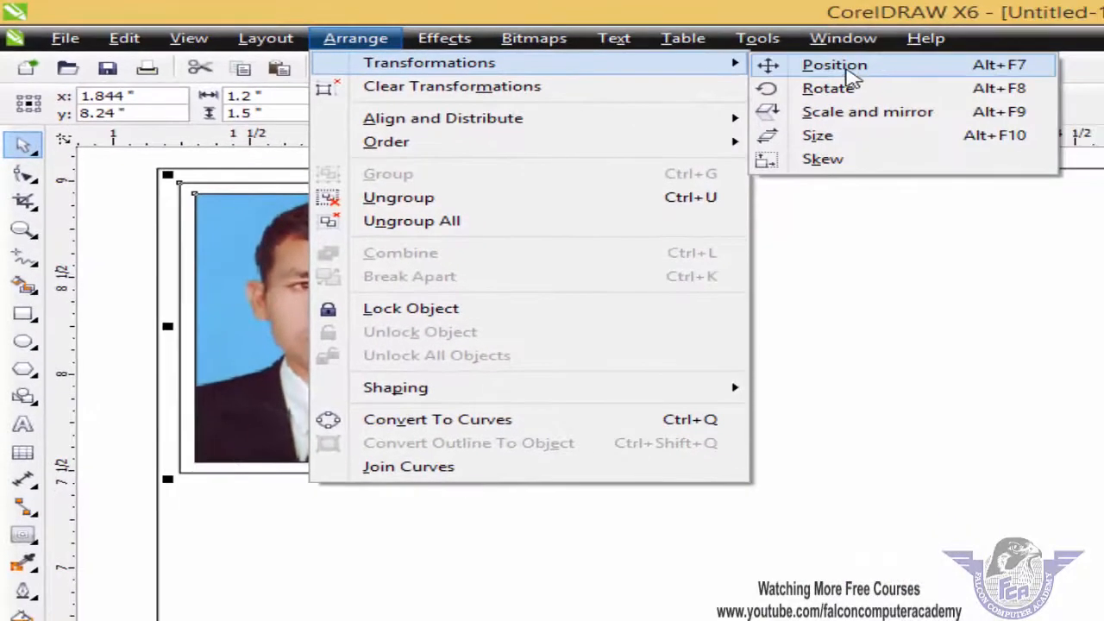
click(848, 69)
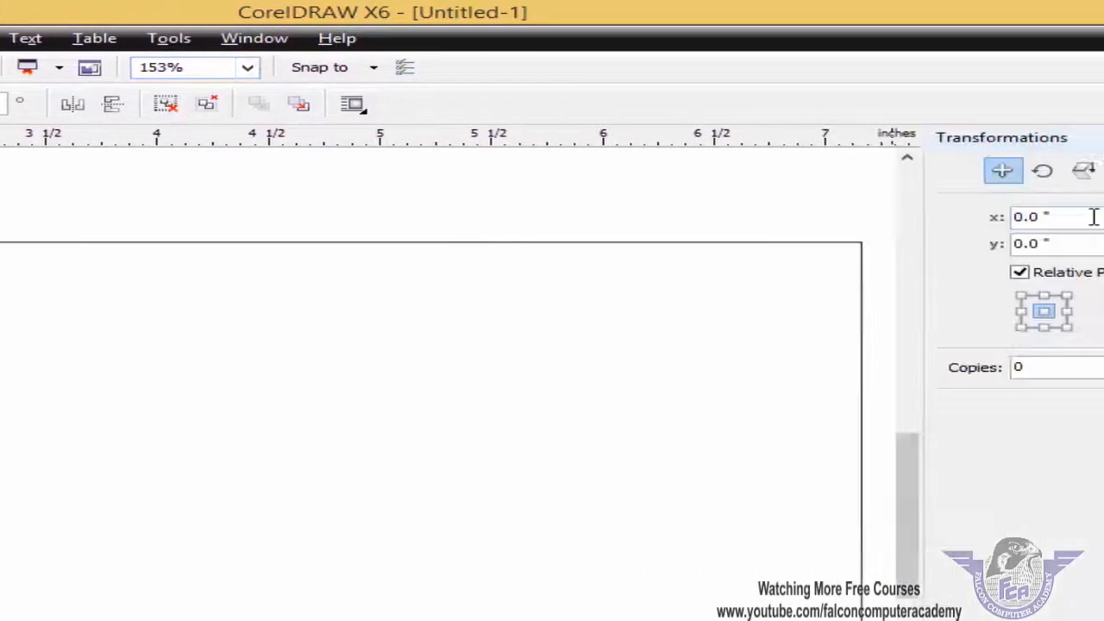
drag(821, 215, 705, 214)
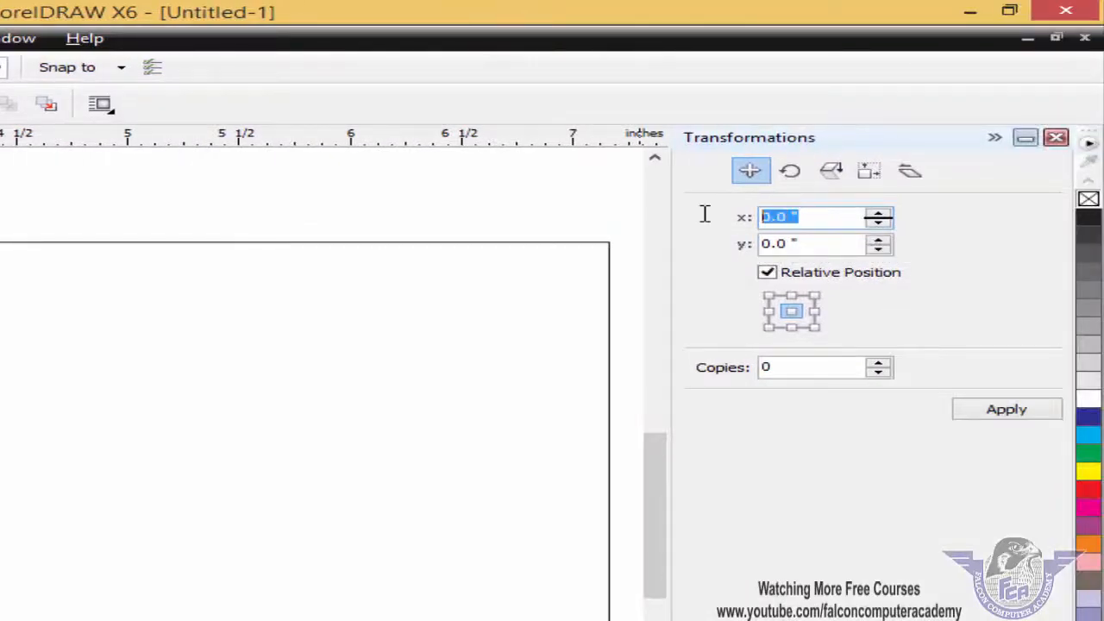
text(1.5)
click(877, 363)
click(877, 363)
click(878, 363)
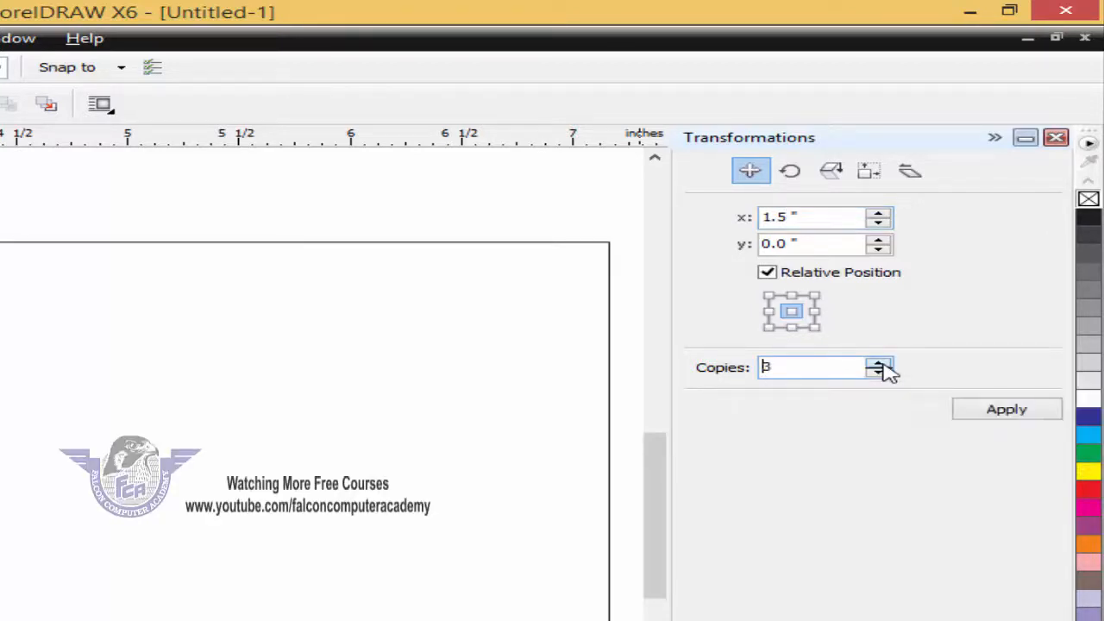
click(1039, 274)
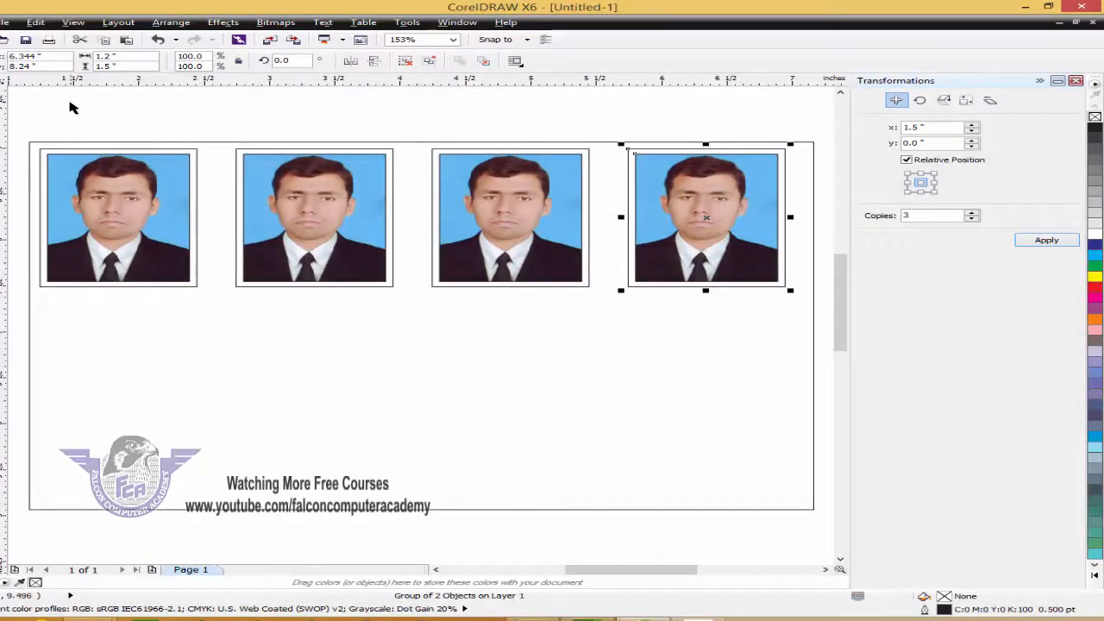
Duplicate the row of four framed photos about 1.8 inches straight down to form a second row
click(71, 107)
drag(22, 116, 797, 327)
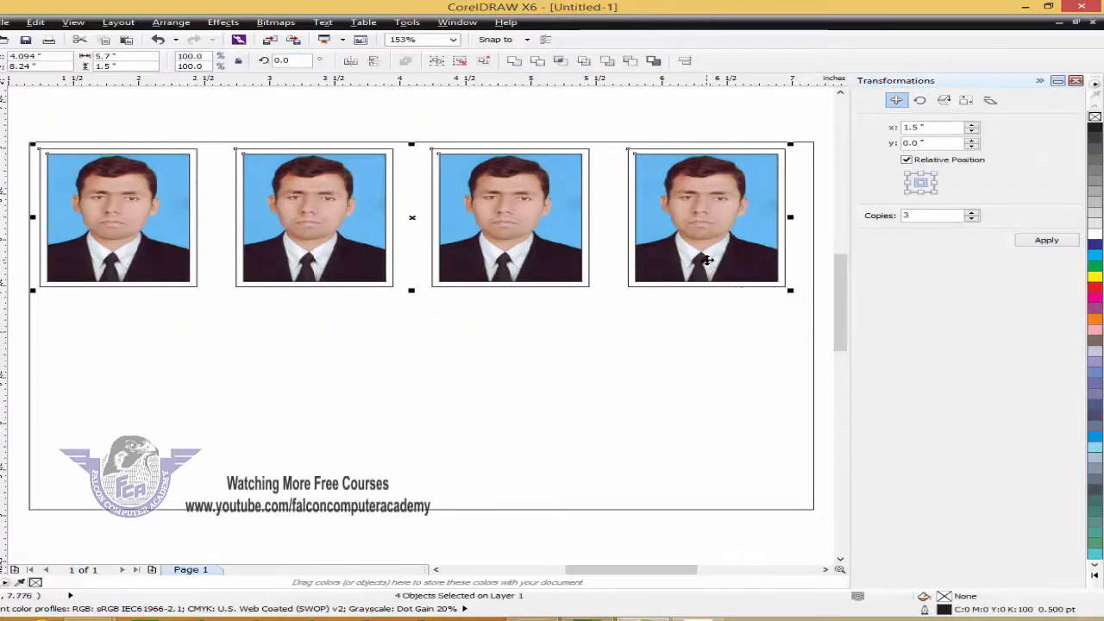
drag(709, 273, 690, 435)
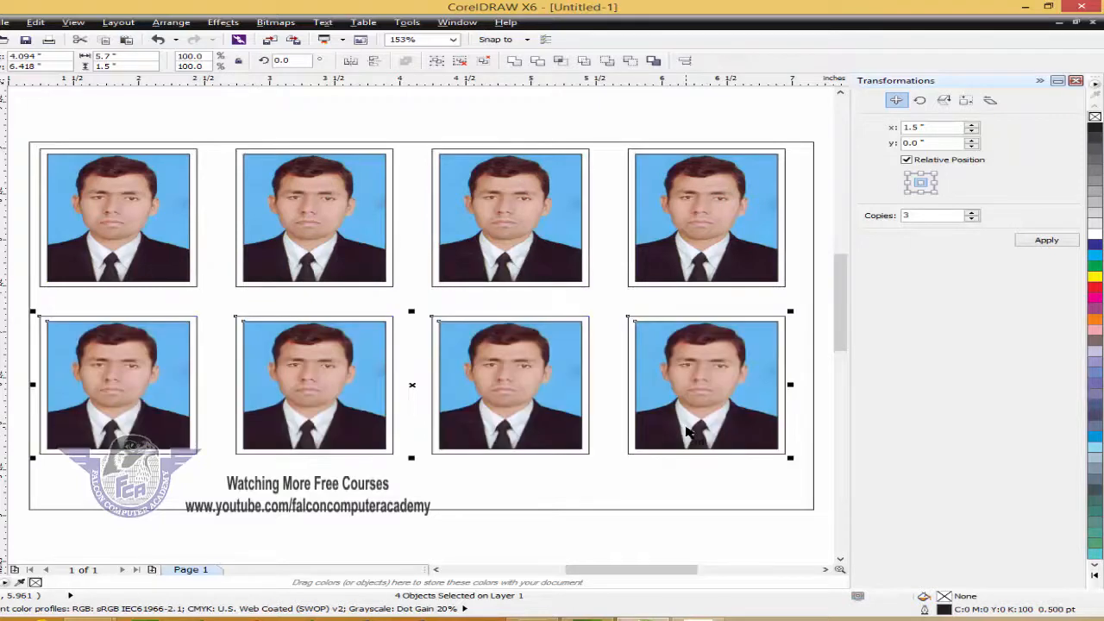
Group all eight framed photos and center the group horizontally and vertically within the 6 by 4 inch rectangle
click(10, 110)
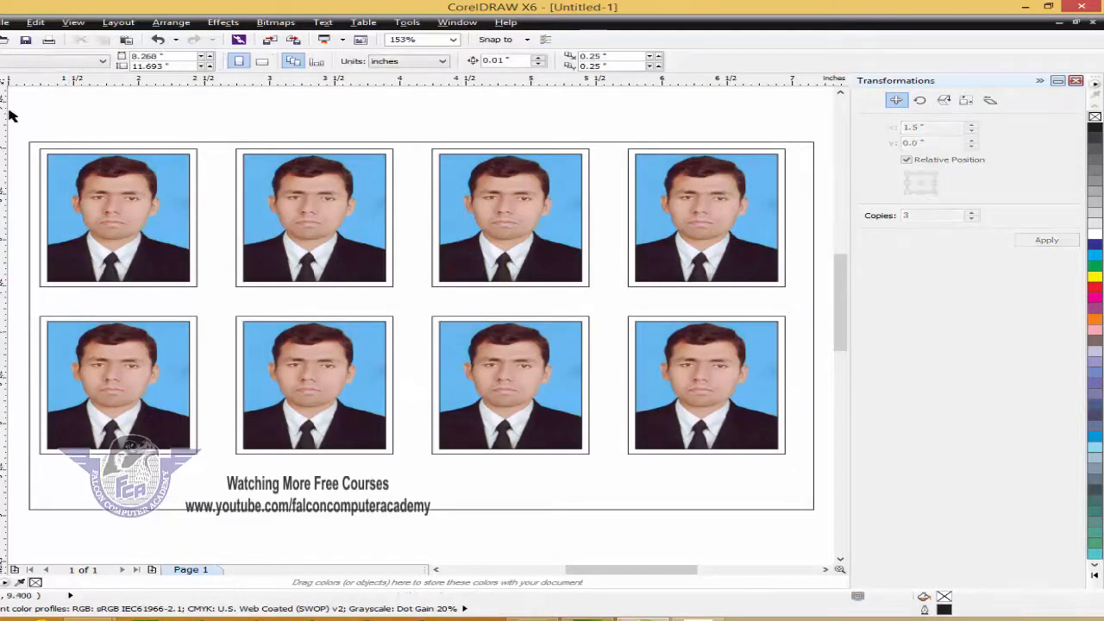
drag(10, 111, 732, 480)
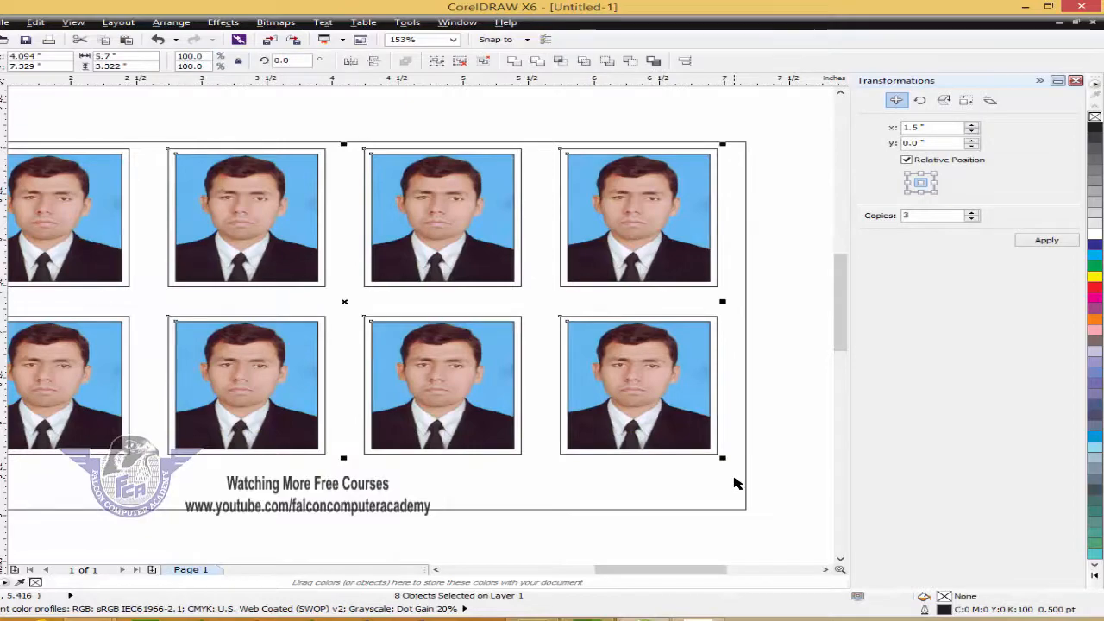
key(ctrl+g)
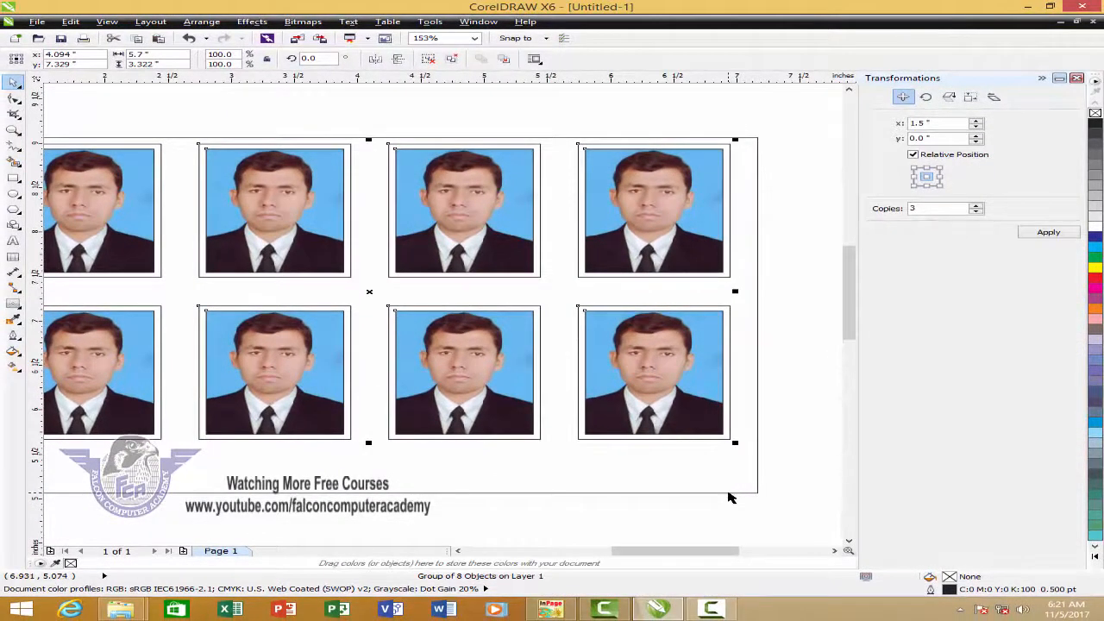
shift+click(729, 489)
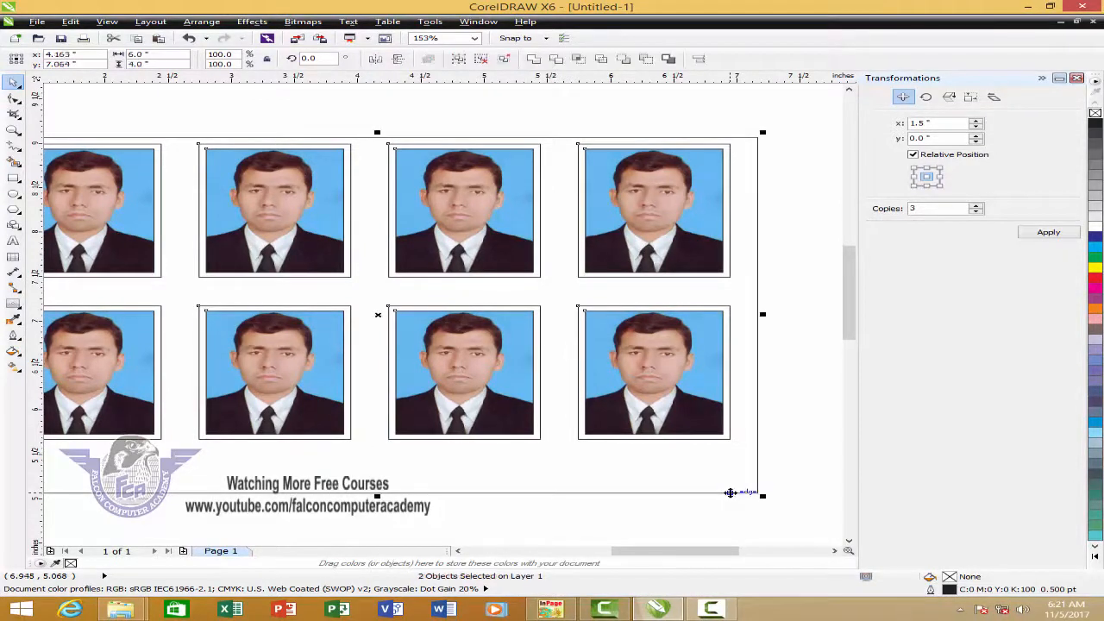
key(c)
key(e)
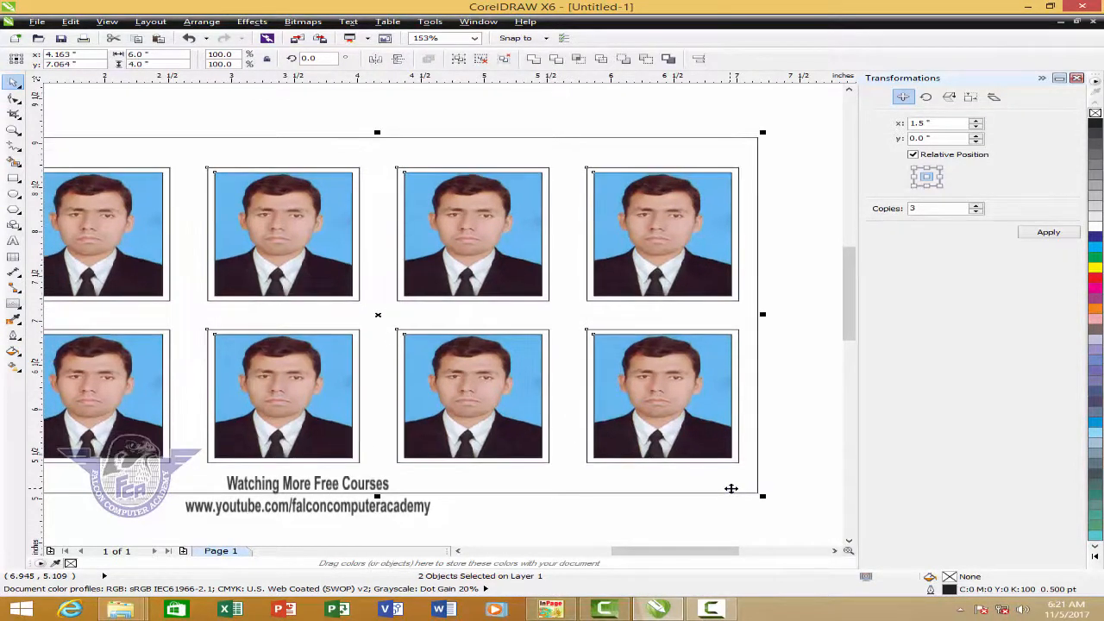
key(F4)
click(462, 116)
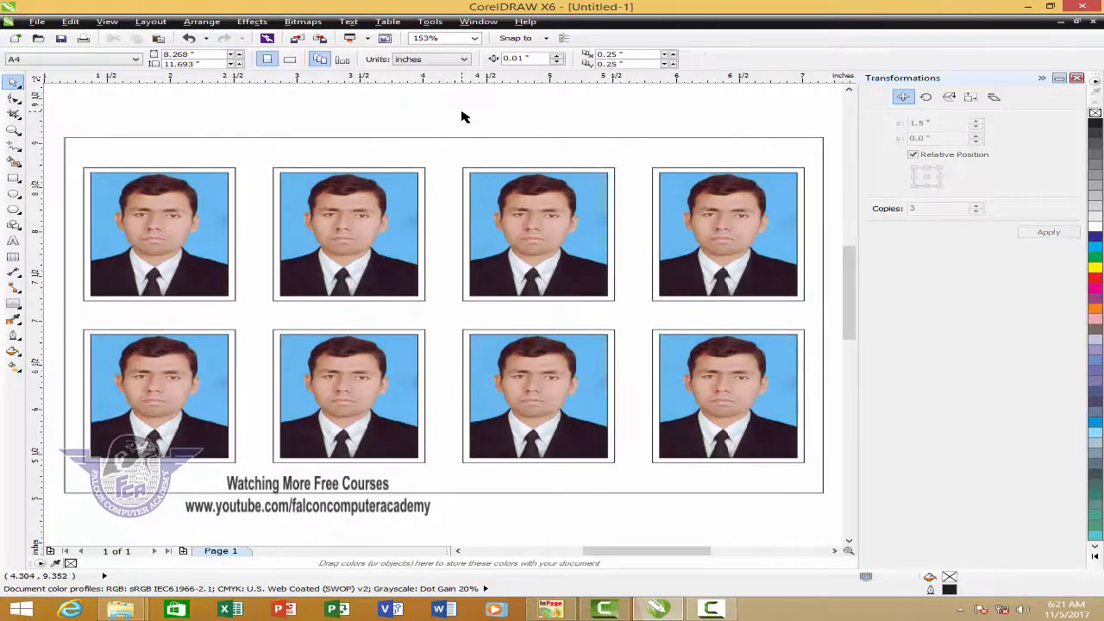
Close the Transformations docker and select the whole photo sheet together with its 6 by 4 inch border
click(1077, 77)
scroll(1031, 99, down, 3)
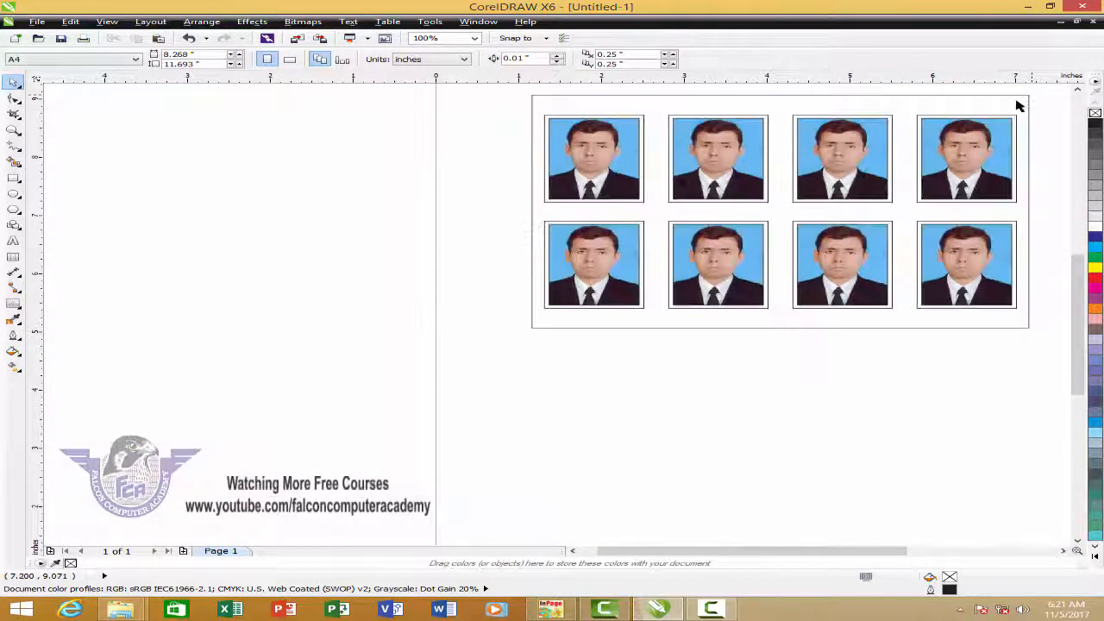
click(1063, 551)
click(1063, 551)
click(1077, 89)
click(1077, 90)
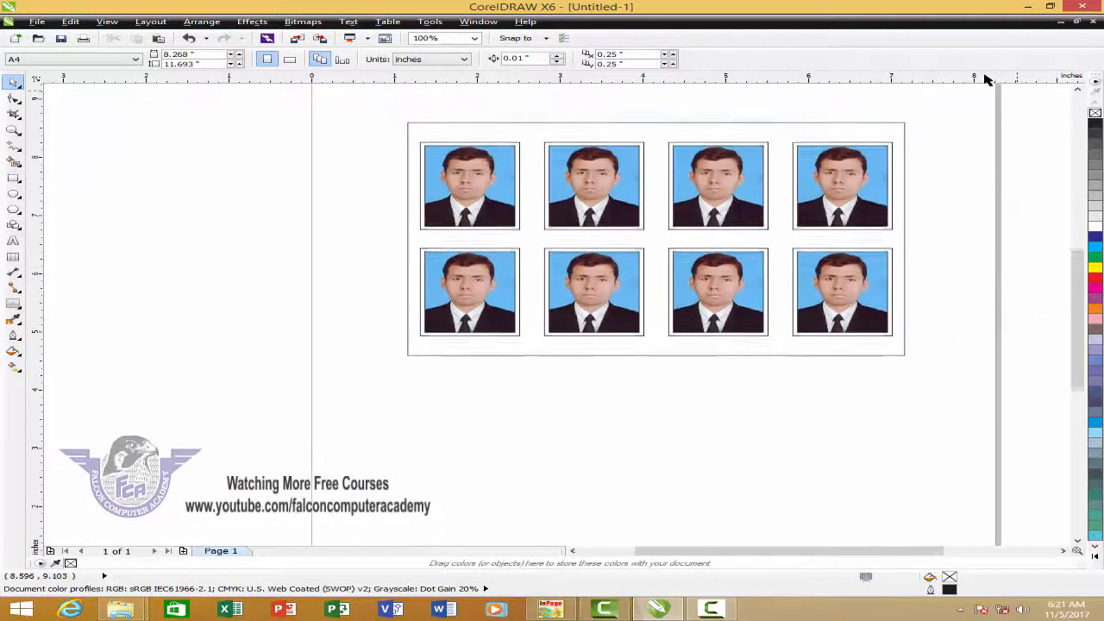
key(ctrl+a)
drag(369, 125, 973, 439)
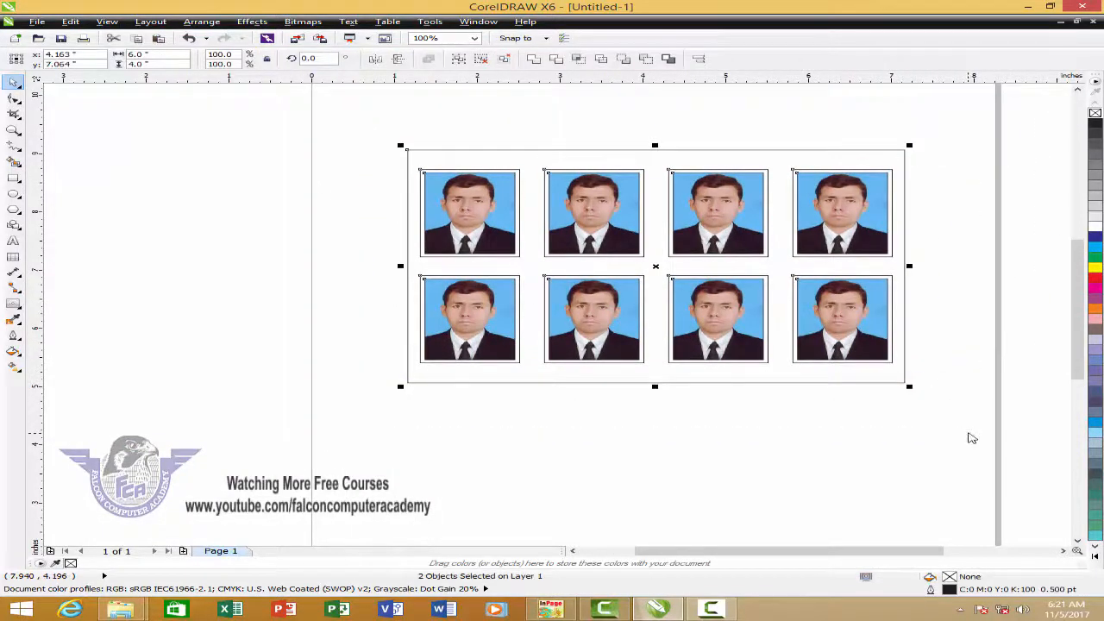
Export only the selected sheet to the Desktop as a JPEG named "passport size pictures"
key(ctrl+e)
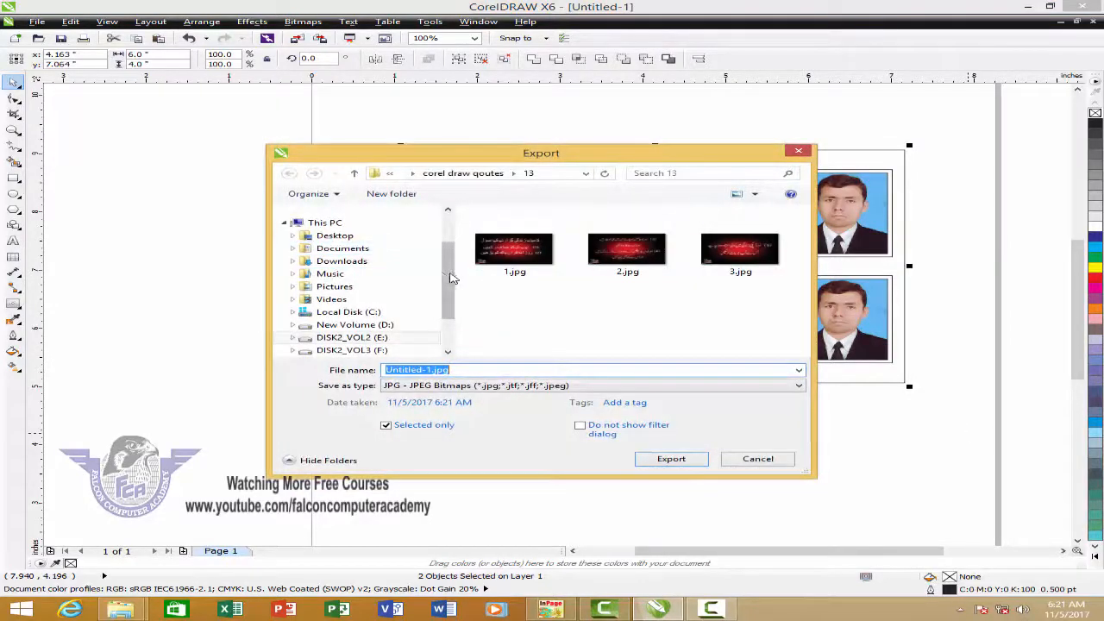
scroll(379, 258, up, 2)
click(349, 231)
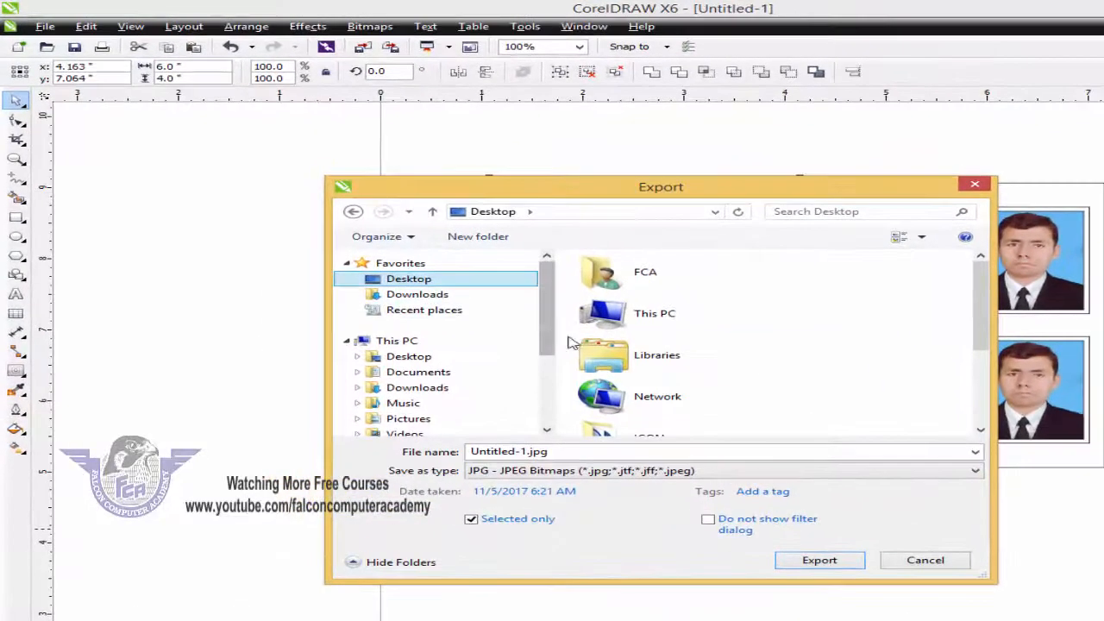
click(546, 452)
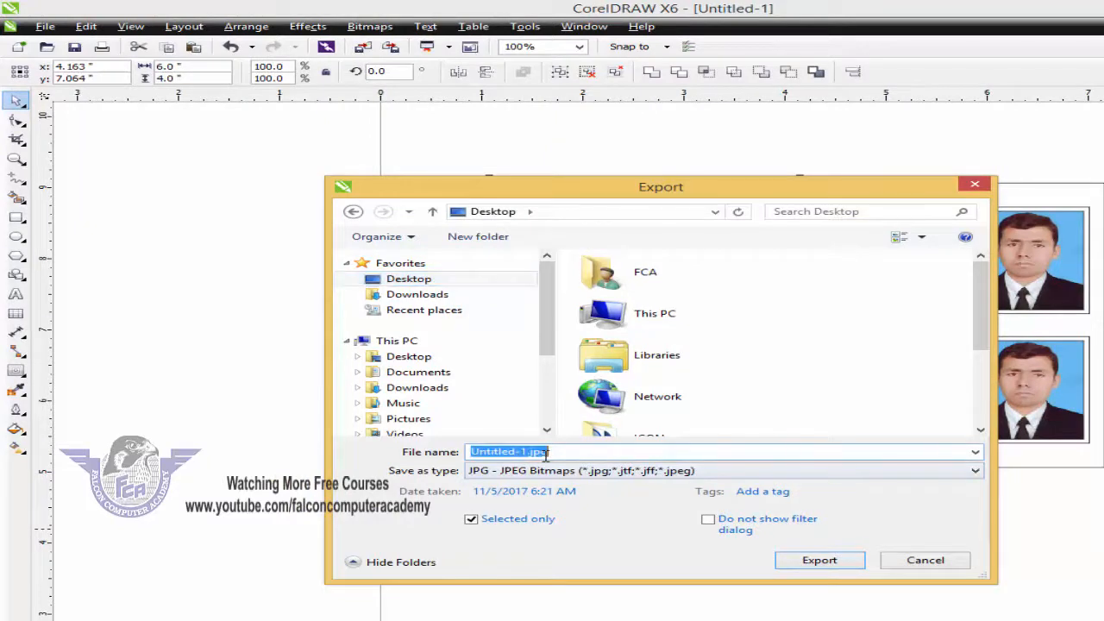
text(passp)
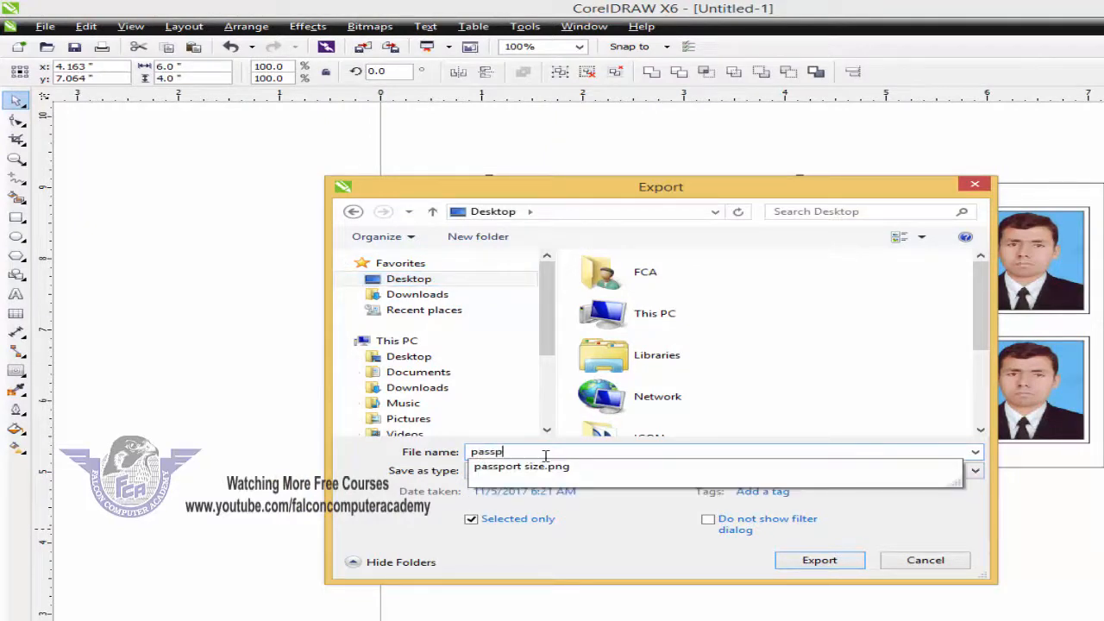
text(ort size pictures)
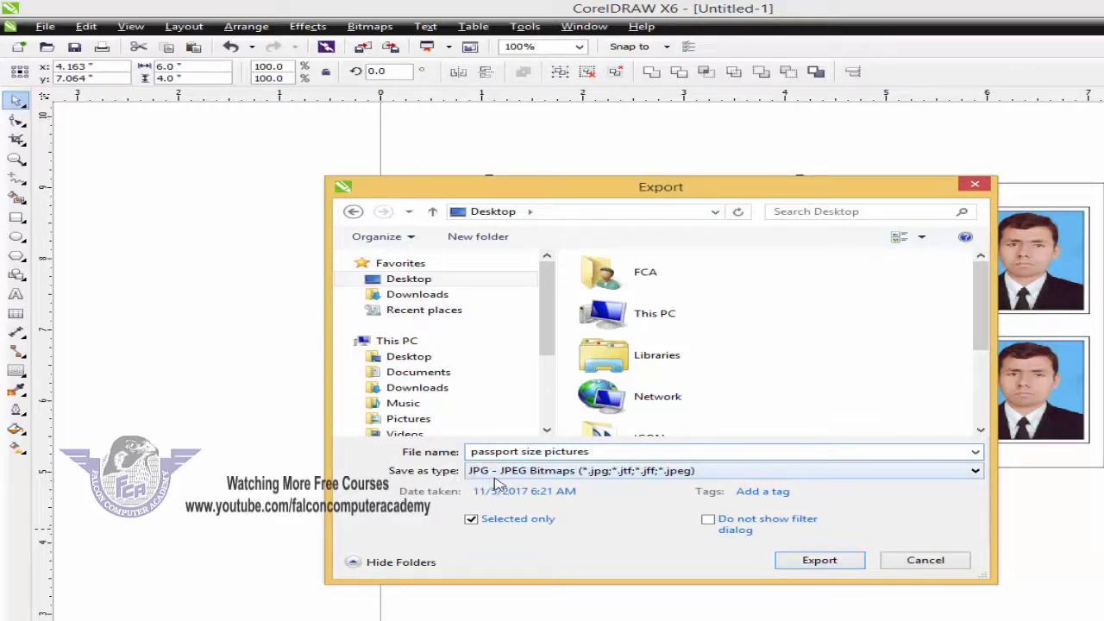
click(818, 560)
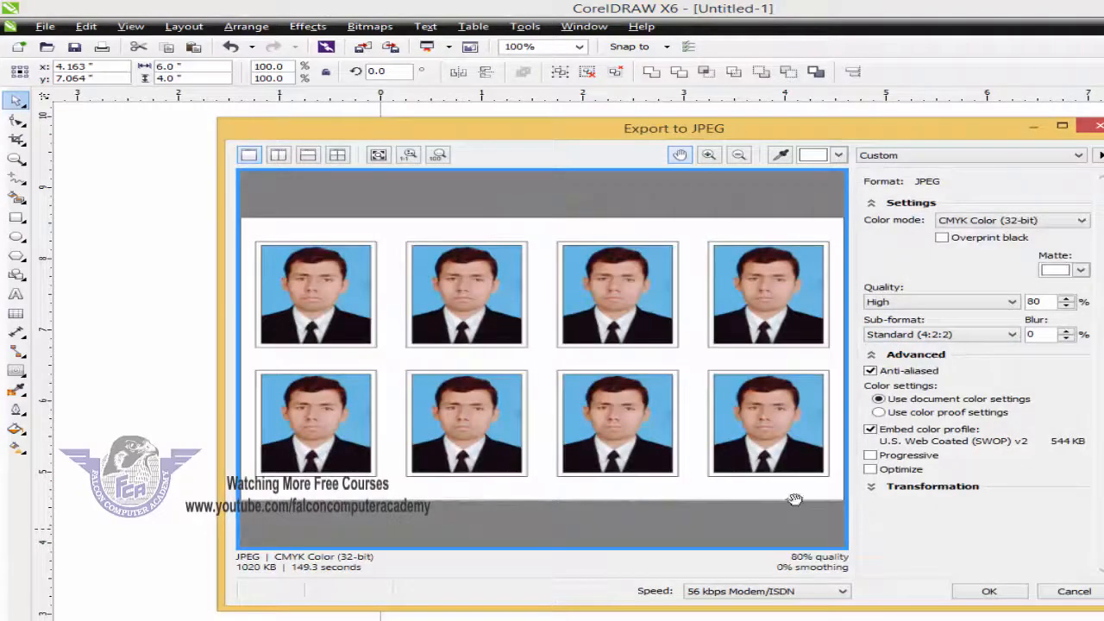
click(989, 592)
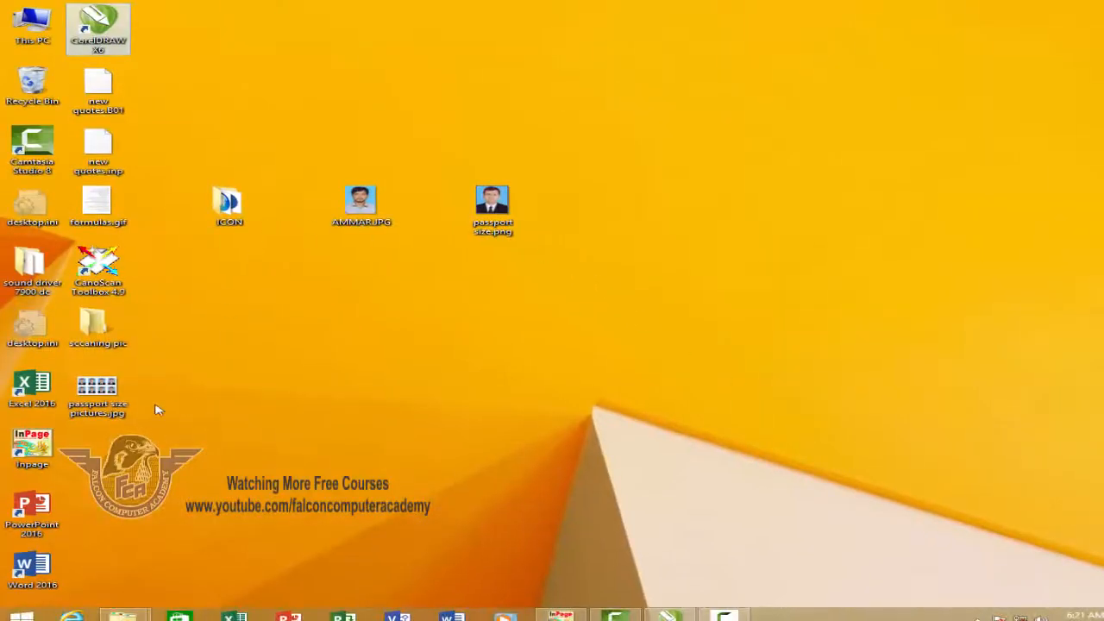
Open the exported "passport size pictures.jpg" from the desktop in Windows Photo Viewer and view it maximized
double_click(76, 397)
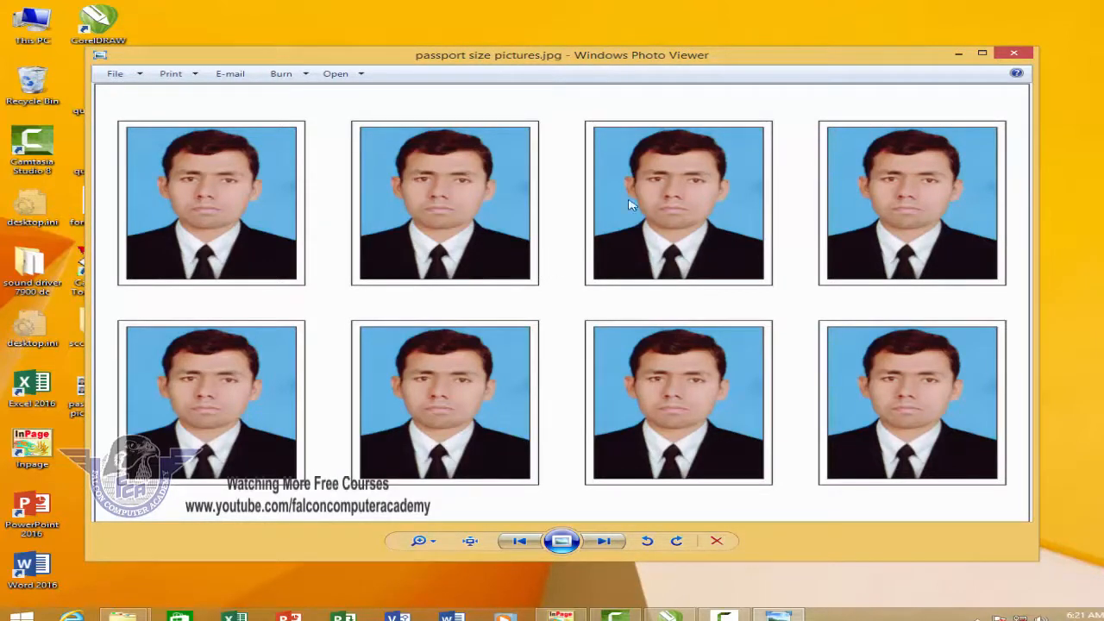
double_click(785, 60)
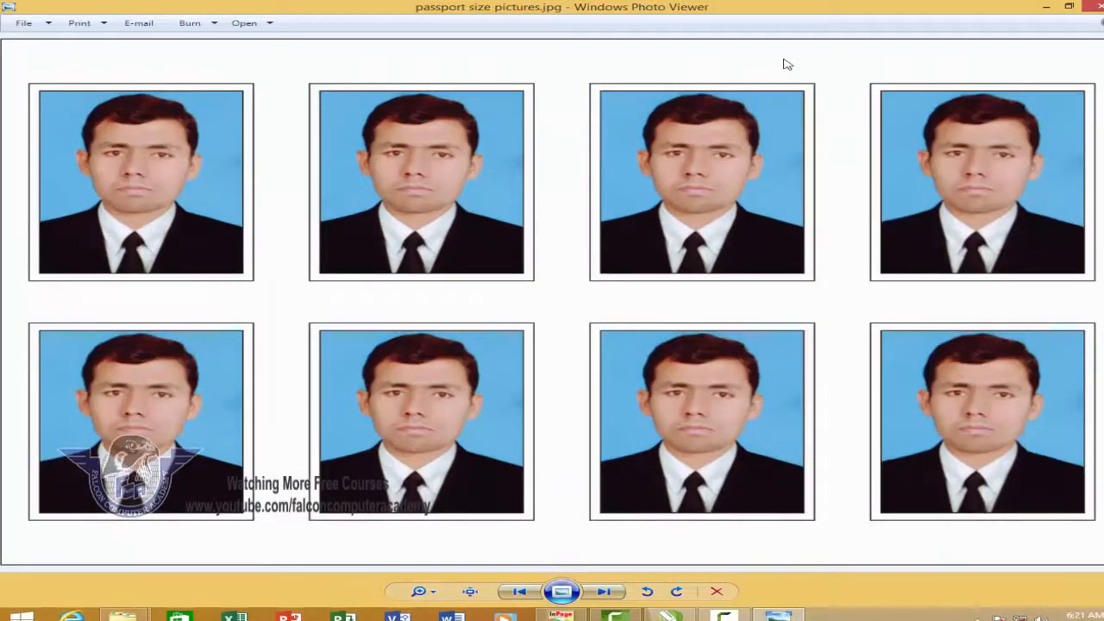